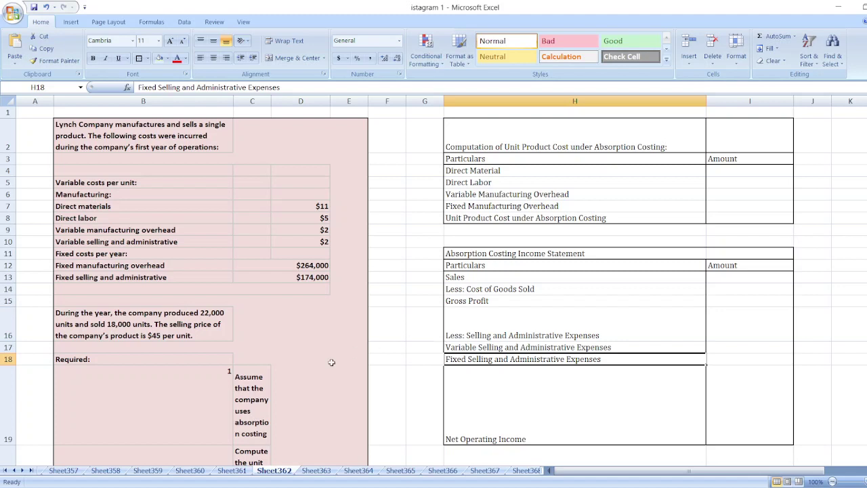
- Enter per-unit costs of $11 direct material, $5 direct labor and $2 variable overhead
left_click(267, 400)
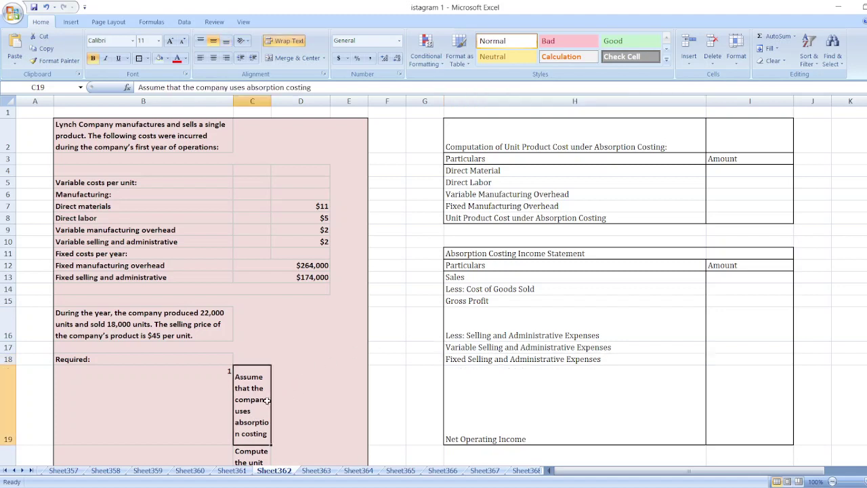
left_click(256, 450)
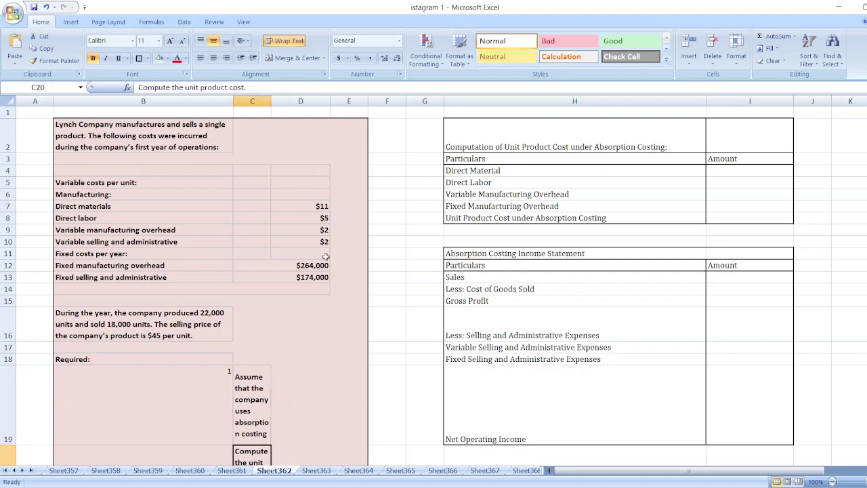
left_click(729, 171)
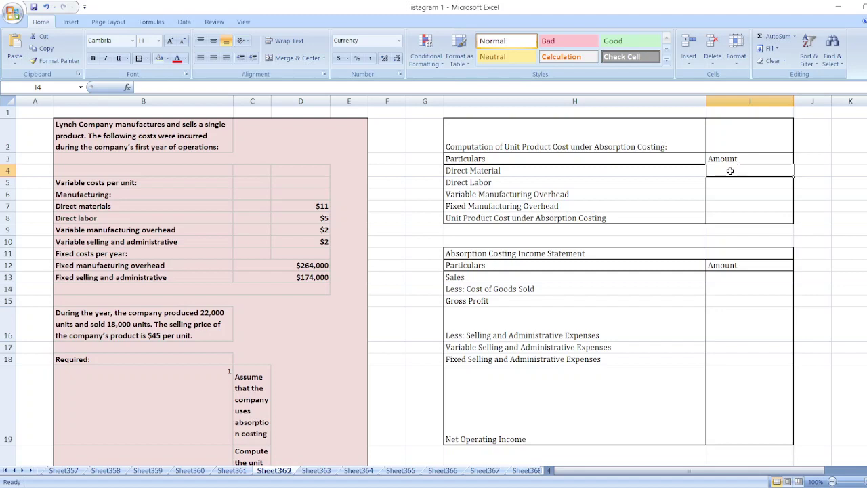
type("11")
key("Return")
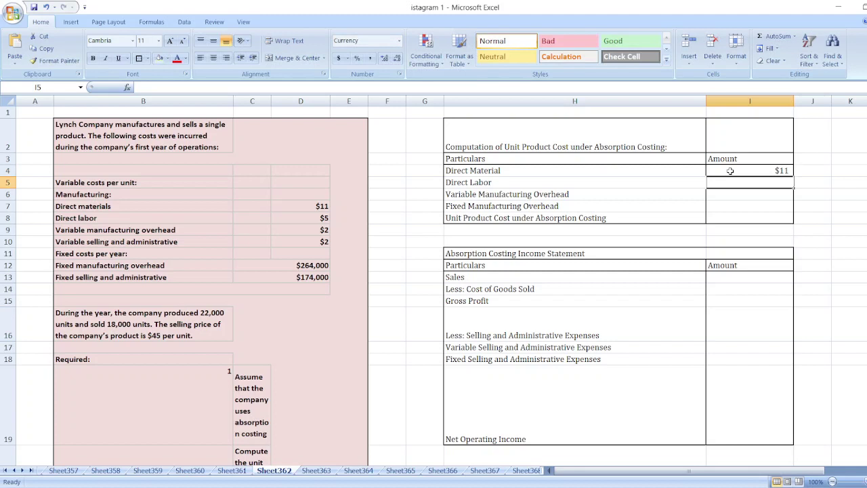
type("5")
key("Return")
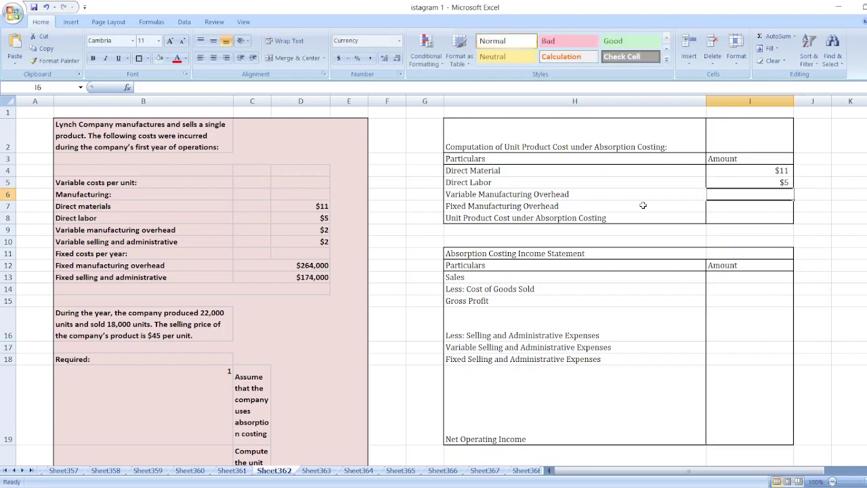
type("2")
key("Return")
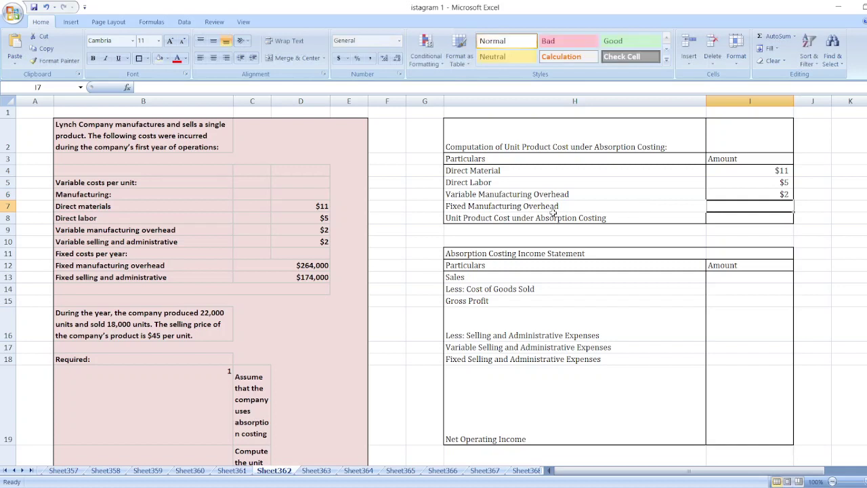
- Enter fixed overhead per unit as =264000/22000, displayed with two decimals as 12.00
type("=")
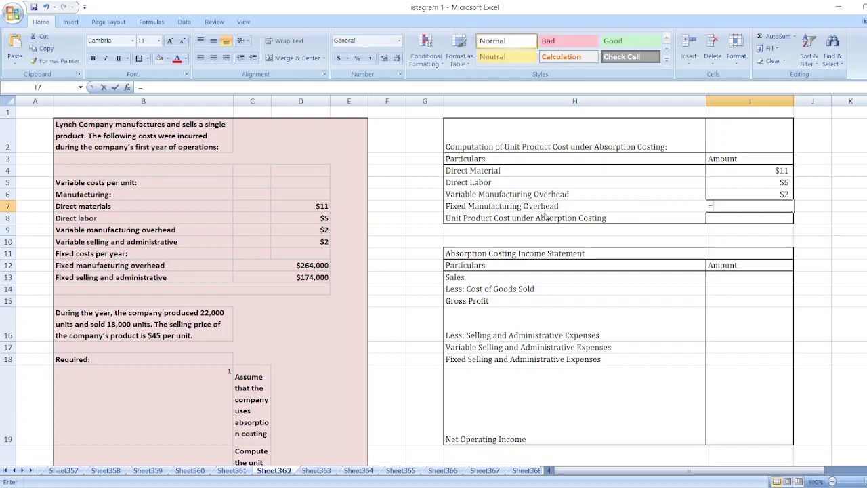
type("2")
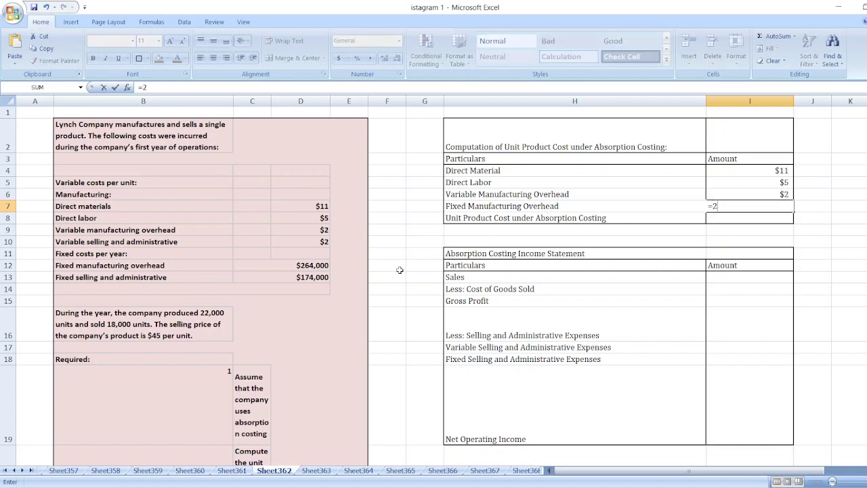
type("64000/22000")
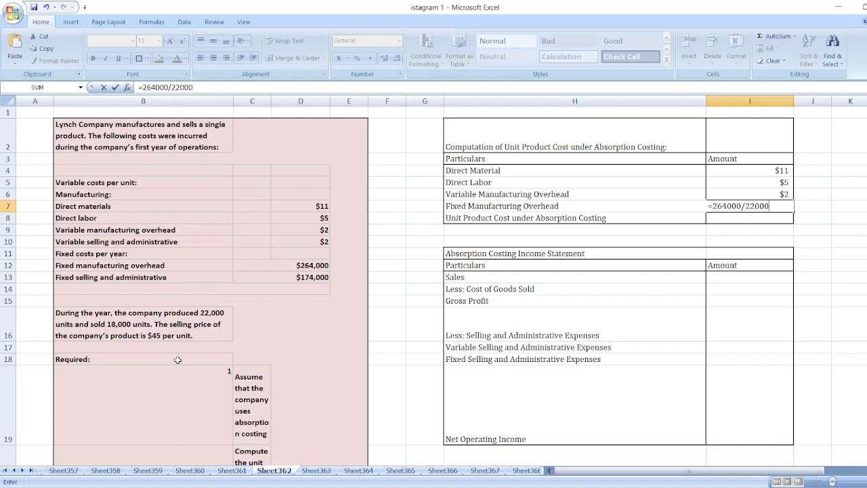
key("Return")
key("Up")
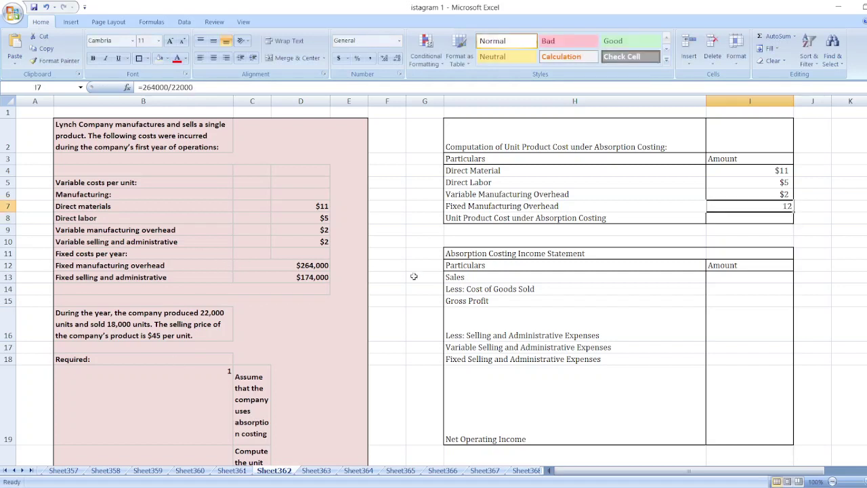
type("=sum(")
left_click(725, 170)
key("shift+Down")
key("shift+Down")
type(")")
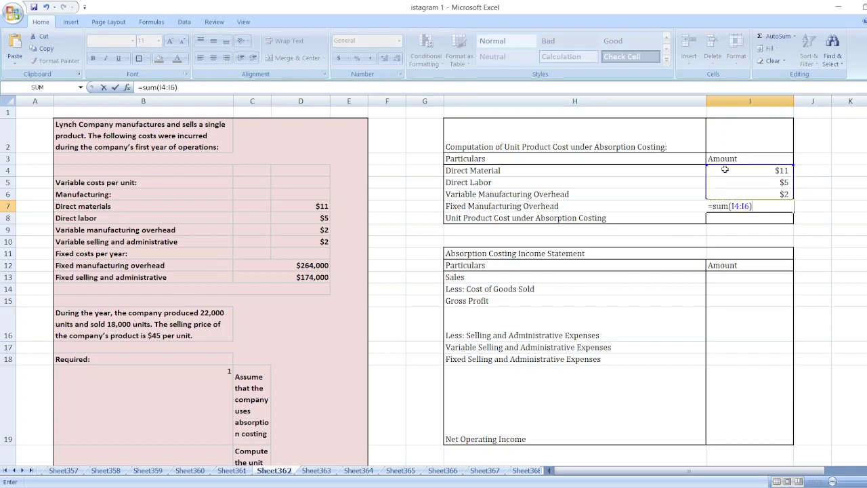
key("BackSpace")
key("BackSpace")
key("Escape")
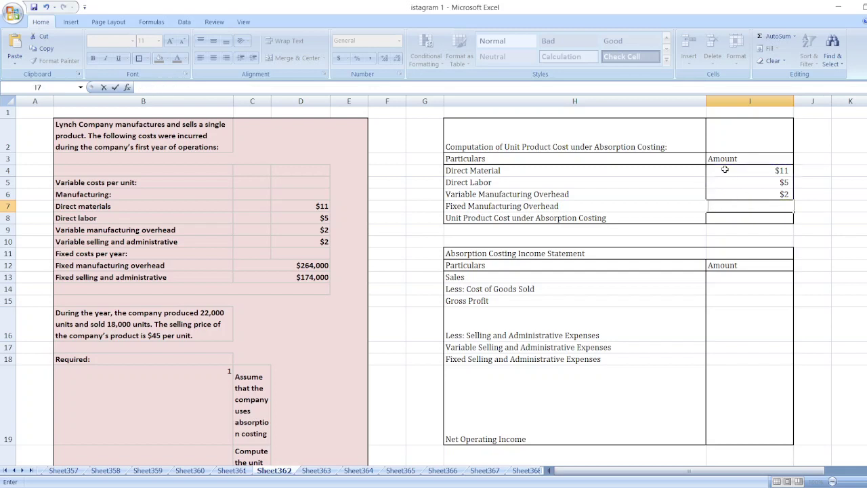
type("=264000/22000")
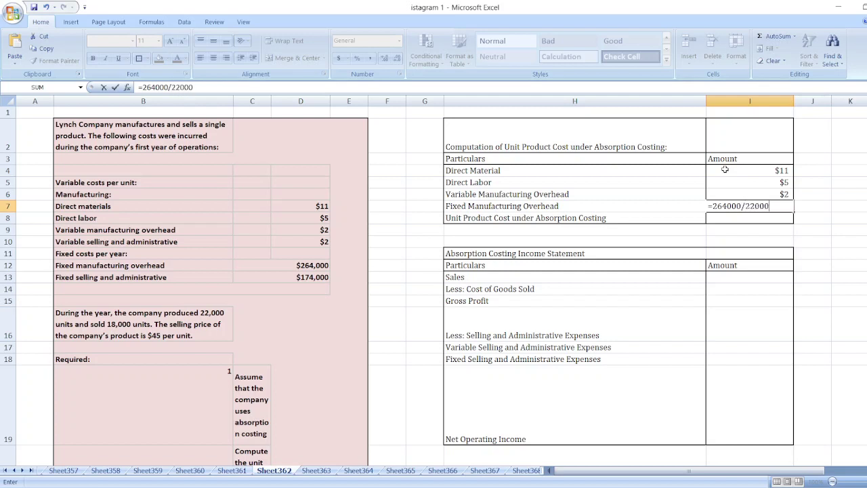
key("ctrl+Return")
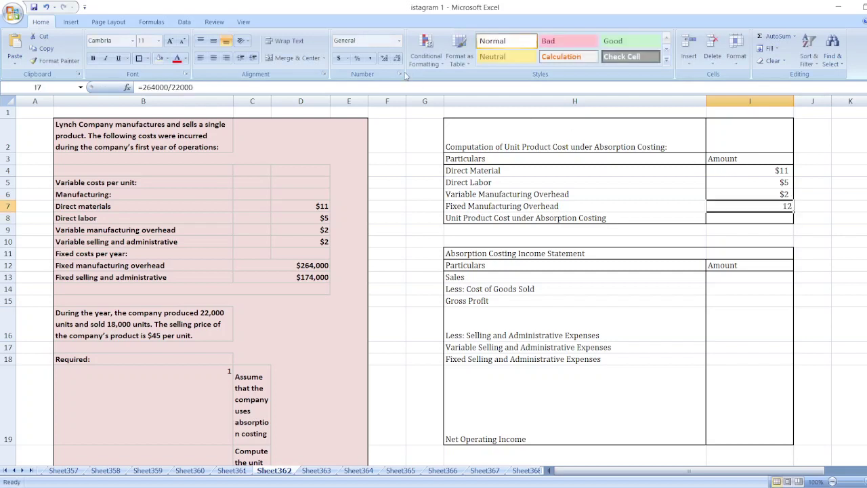
left_click(384, 58)
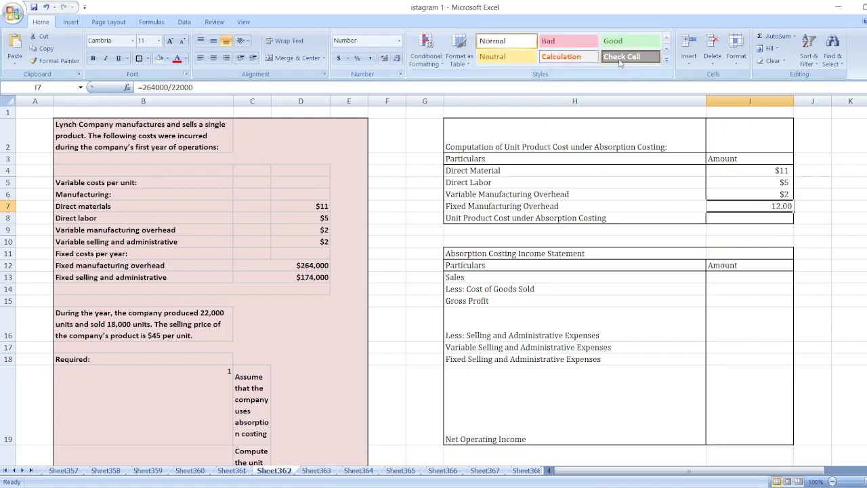
- Total the unit product cost in I8 as =I4+I5+I6+I7, giving $30
left_click(734, 228)
key("Up")
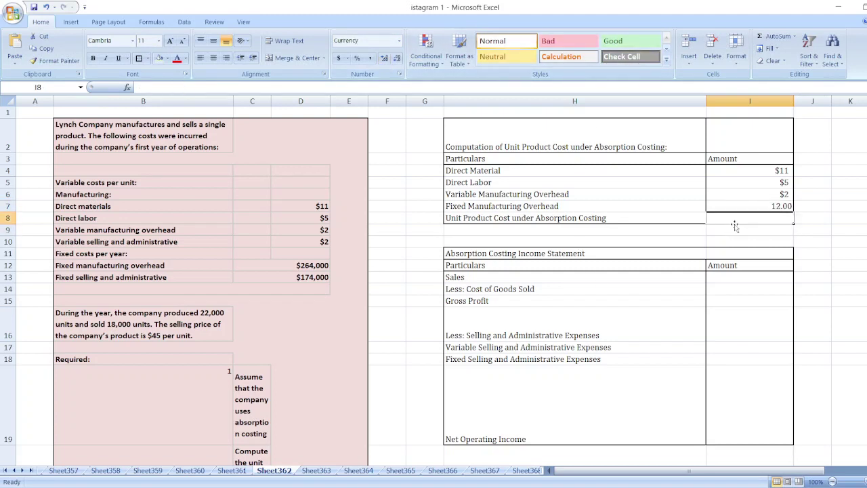
type("=")
key("Up")
key("Up")
key("Up")
key("Up")
type("+")
key("Up")
key("Up")
key("Up")
type("+")
key("Up")
key("Up")
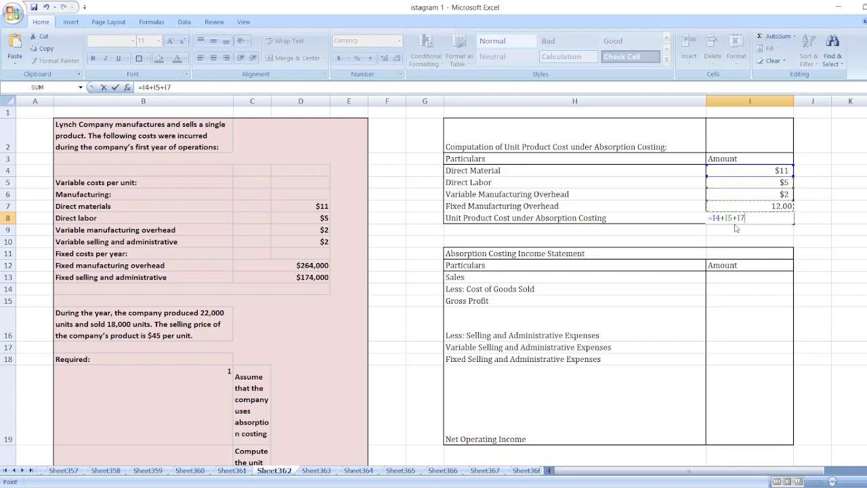
type("+")
key("Down")
key("Return")
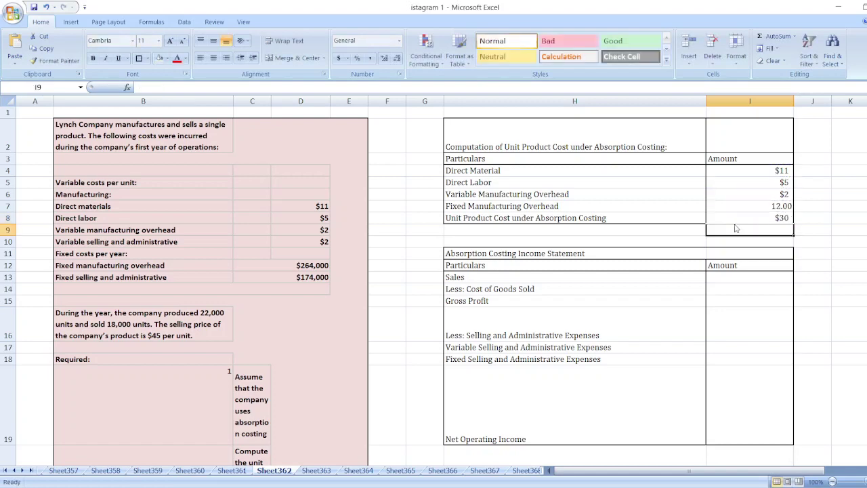
left_click(751, 288)
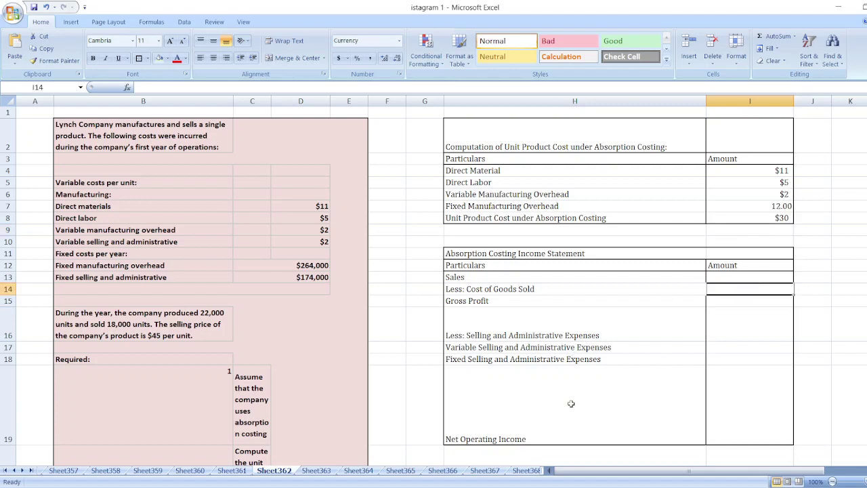
- Enter Sales =18000*45, Cost of Goods Sold =18000*I8 and Gross Profit =I13-I14
left_click(726, 279)
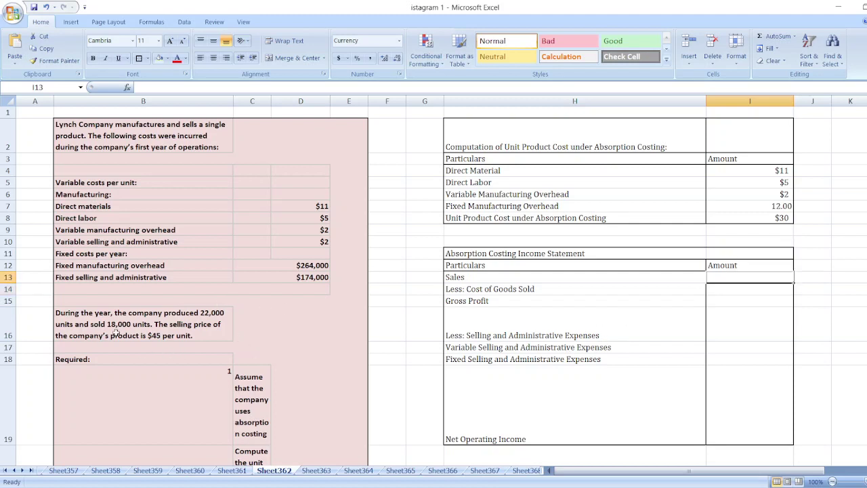
type("=18")
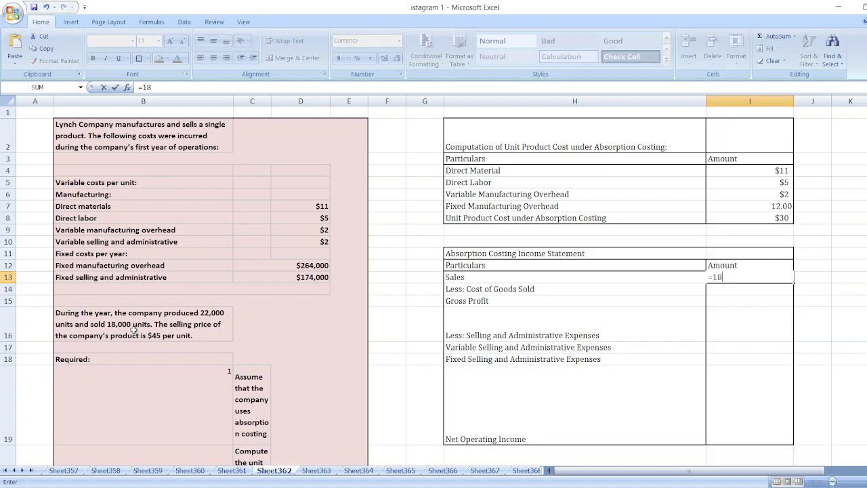
type("000*45")
key("Return")
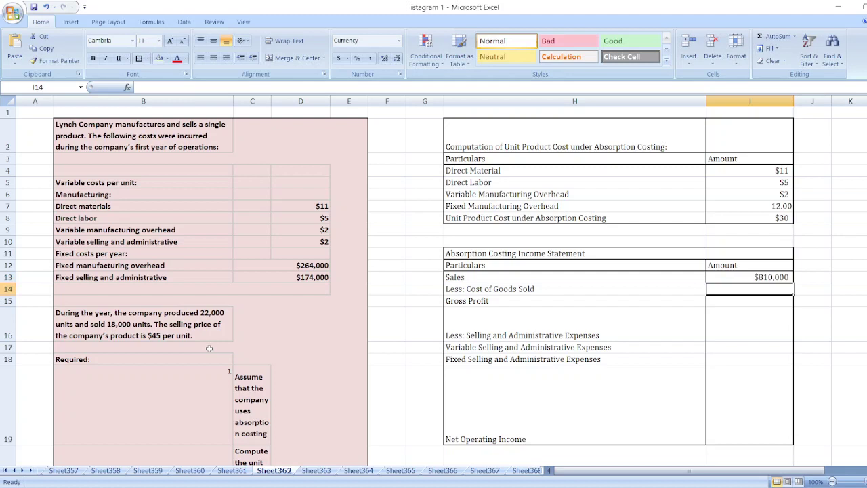
type("=")
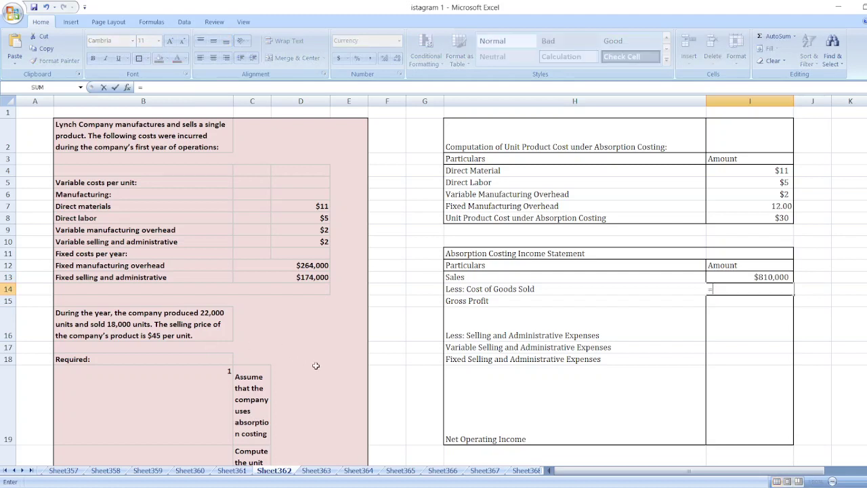
type("18000*")
left_click(761, 218)
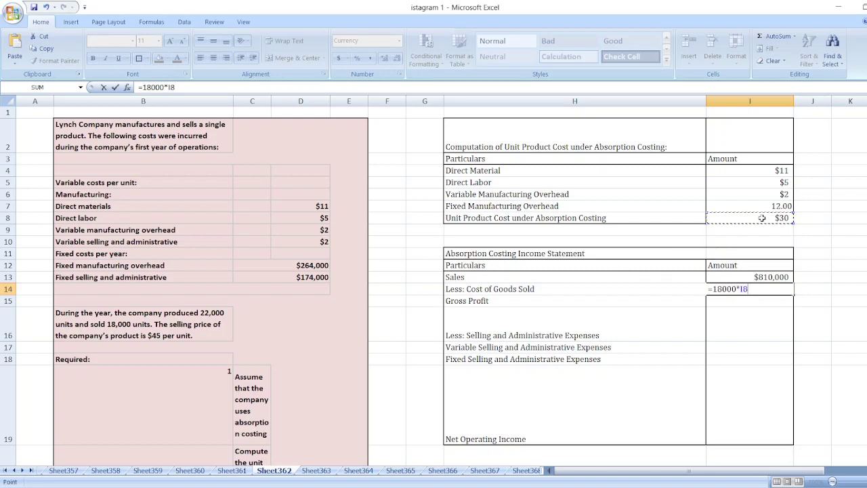
key("Return")
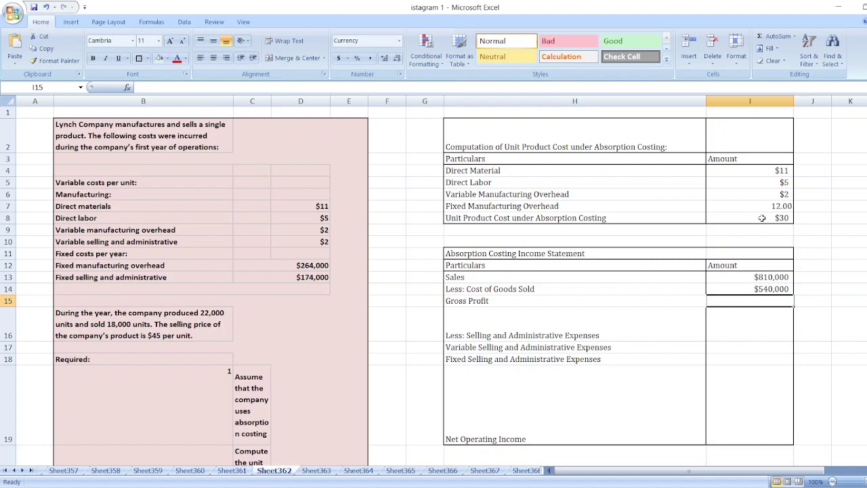
type("=")
key("Up")
key("Up")
type("-")
key("Up")
key("Return")
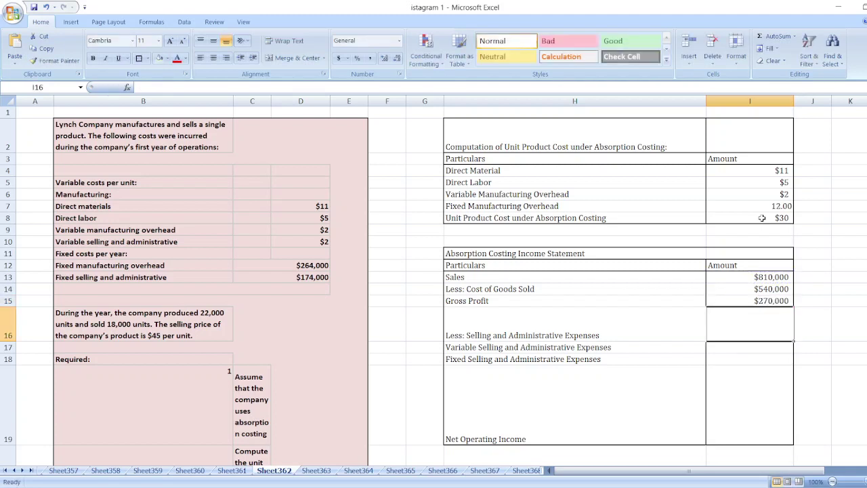
- Enter variable selling expenses as =18000*2 and fixed selling expenses as 174000
left_click(736, 351)
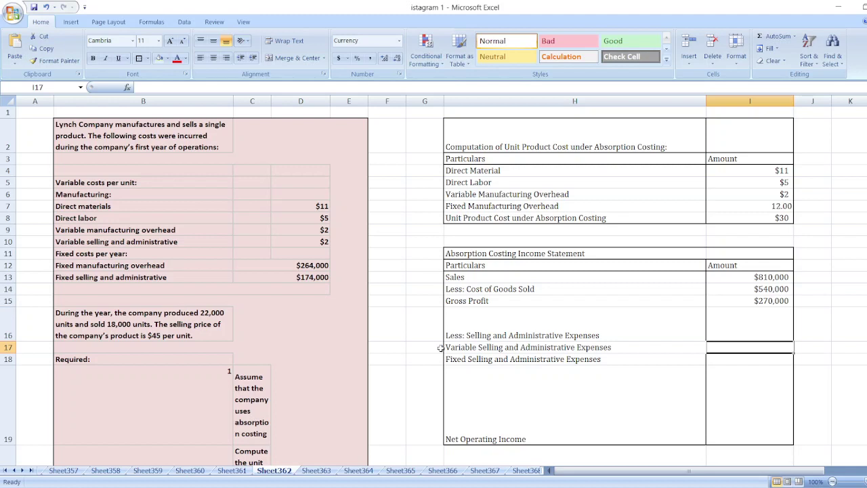
type("=")
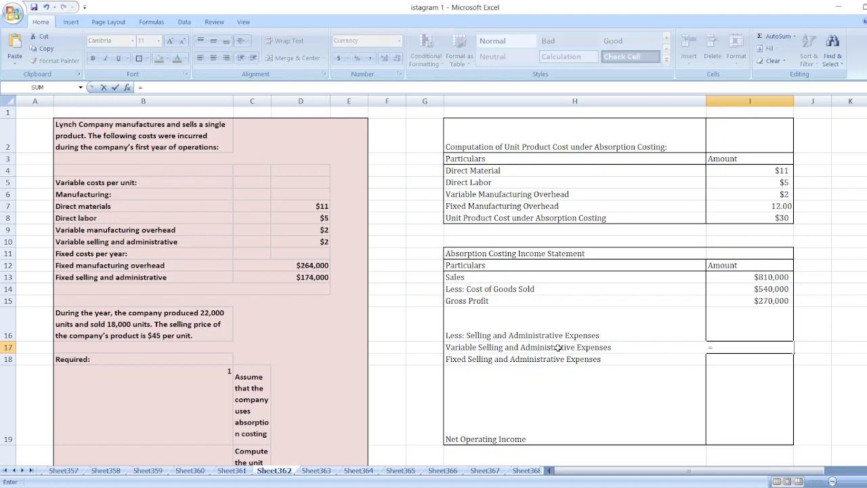
type("18000")
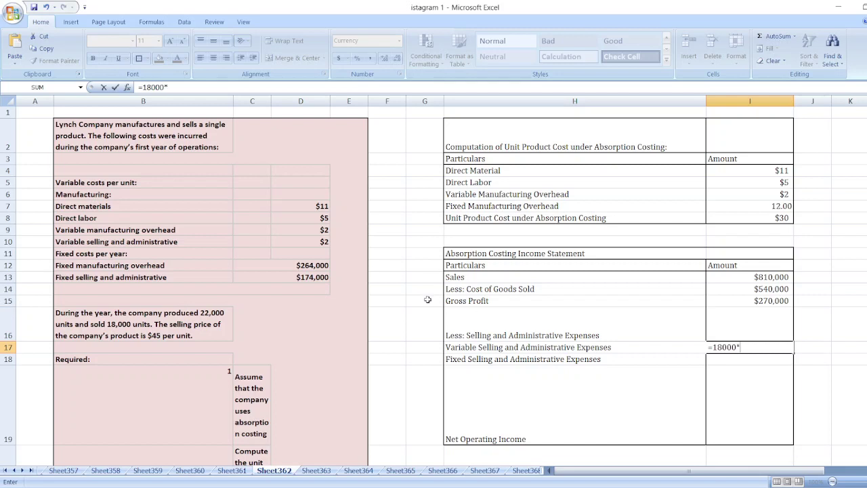
type("*2")
key("Return")
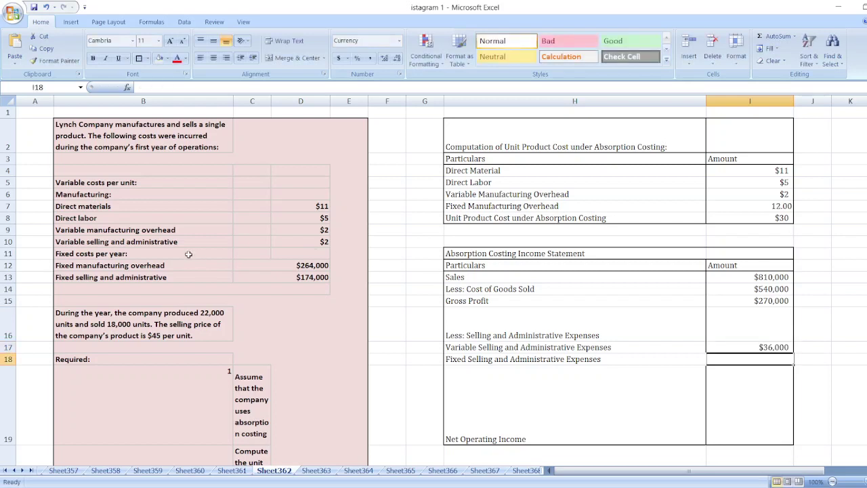
type("1740000")
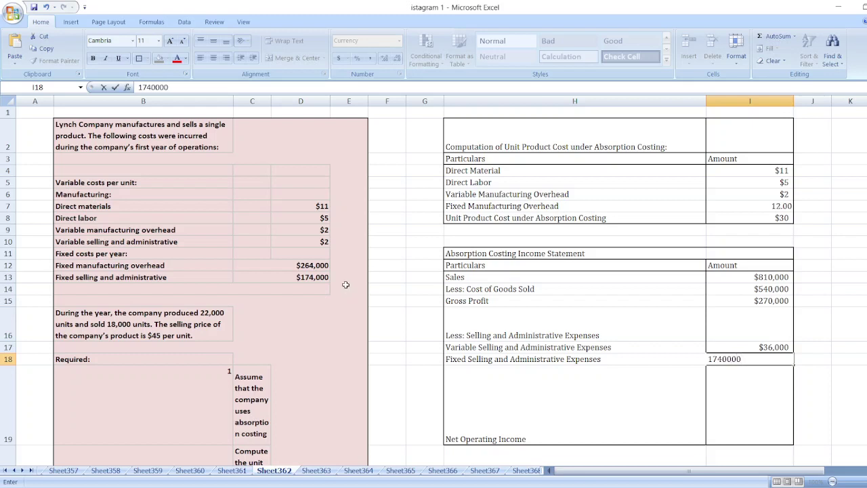
key("BackSpace")
key("Return")
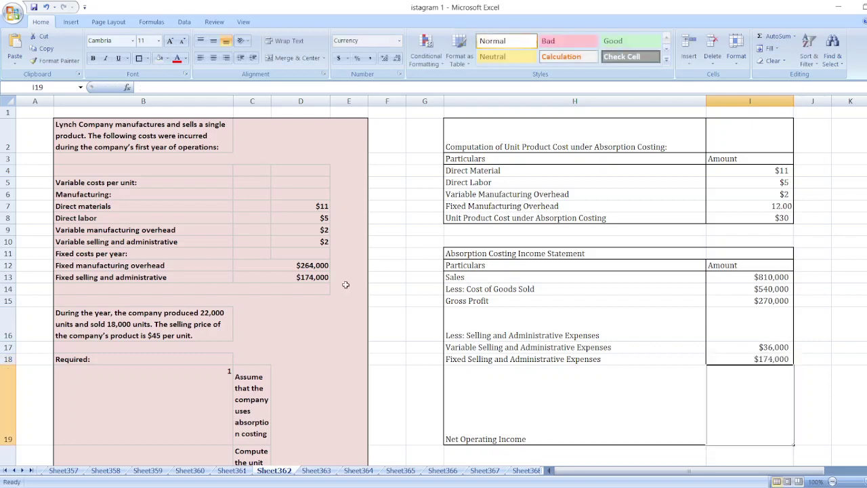
- Compute Net Operating Income in I19 as =I15-I17-I18, giving $60,000
type("=")
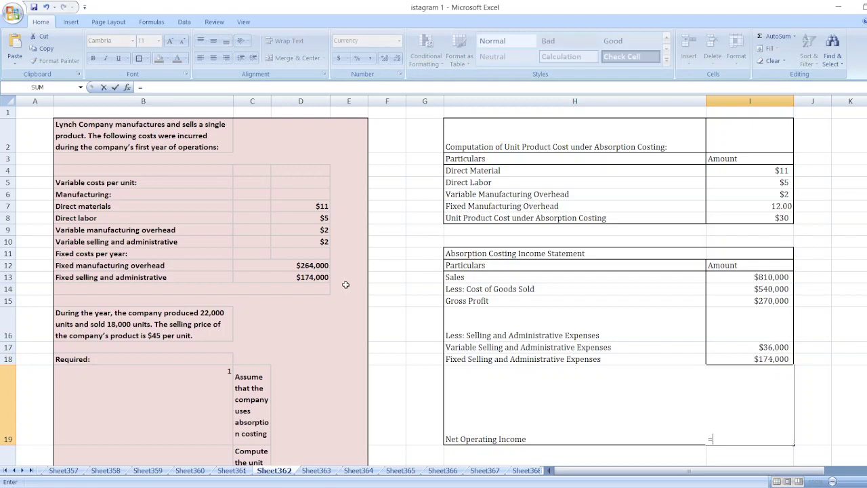
left_click(726, 303)
type("-")
key("Up")
key("Up")
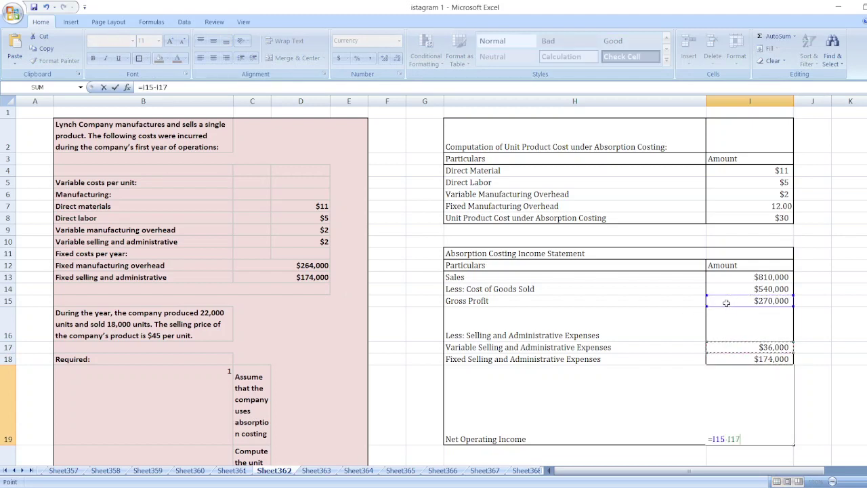
type("-")
key("Down")
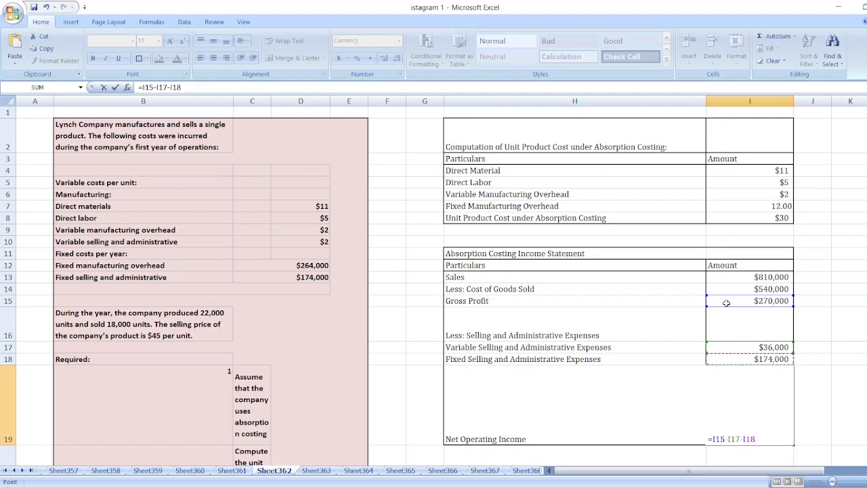
key("Return")
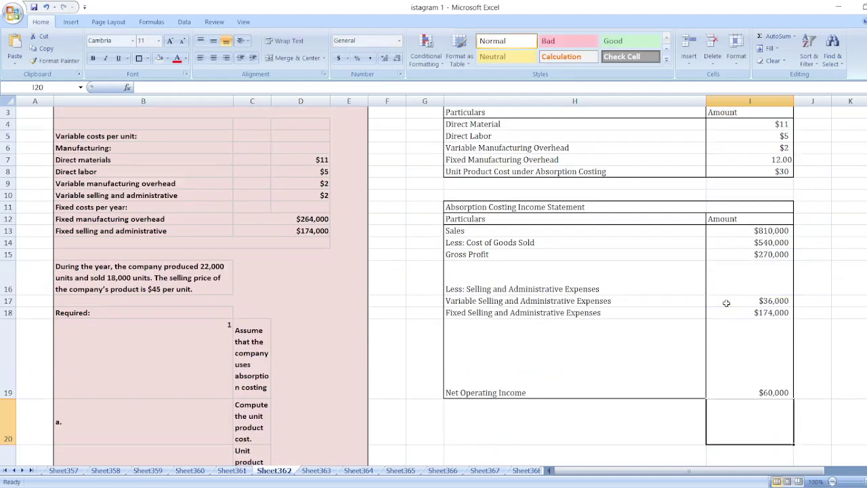
left_click(653, 385)
- Bold the Net Operating Income row H19:I19 and move down to the variable costing table's I24
key("shift+Right")
key("ctrl+b")
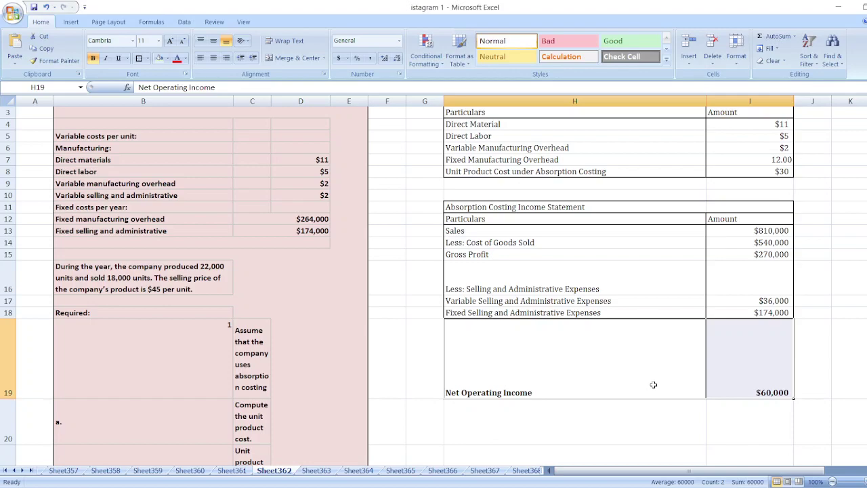
scroll(434, 285, "down", 1)
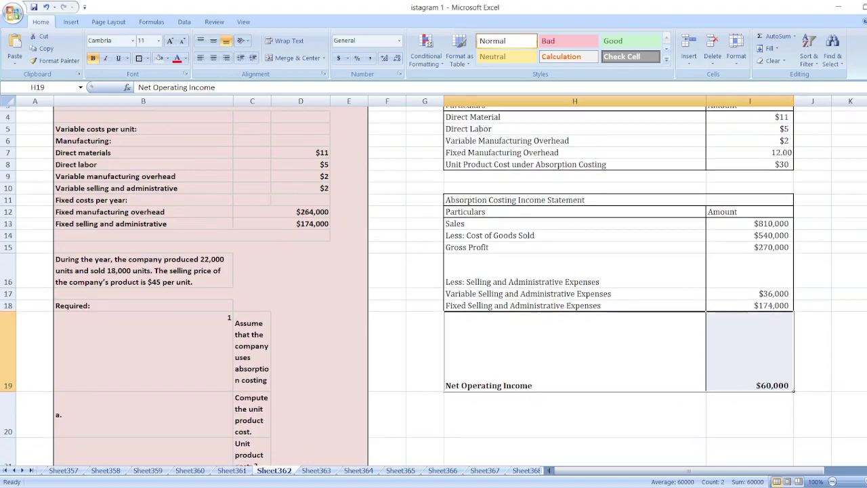
scroll(433, 284, "down", 4)
scroll(433, 284, "down", 2)
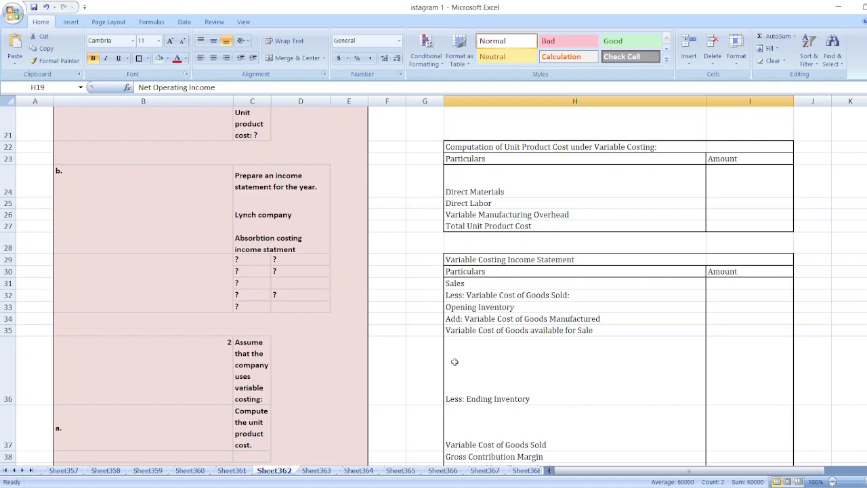
left_click(739, 180)
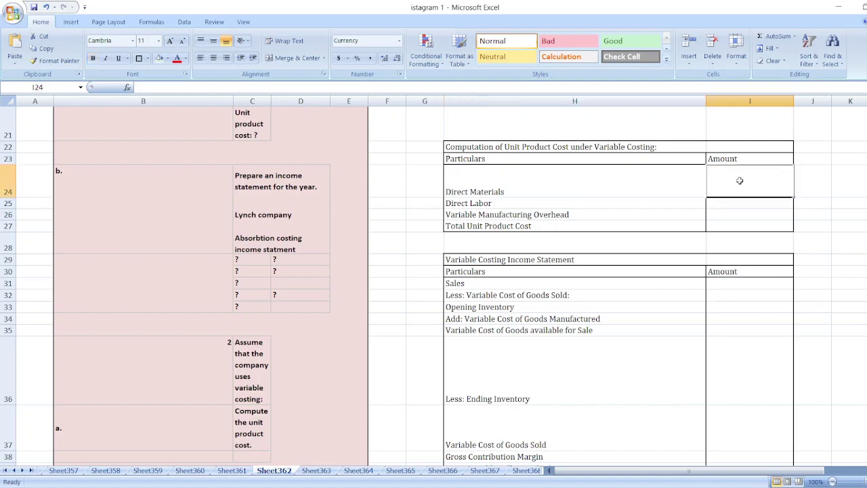
- Enter $11 direct materials, $5 direct labor and $2 variable overhead in I24:I26
type("11")
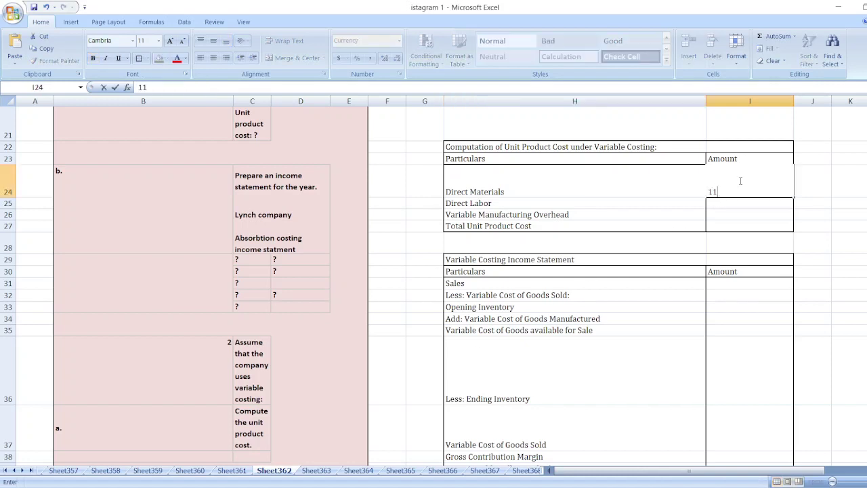
key("Return")
type("5")
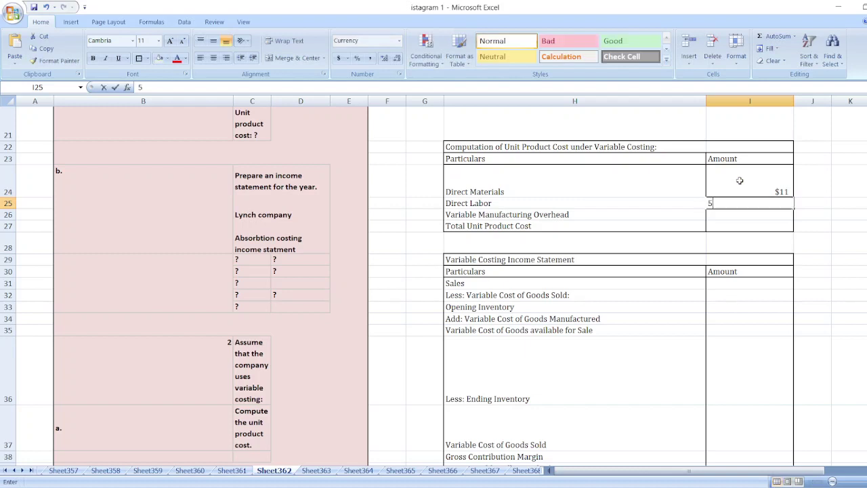
key("Return")
type("2")
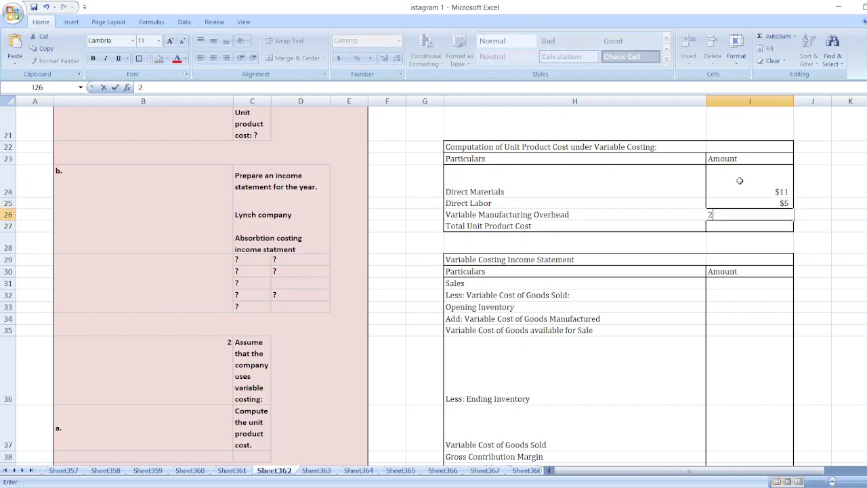
key("Return")
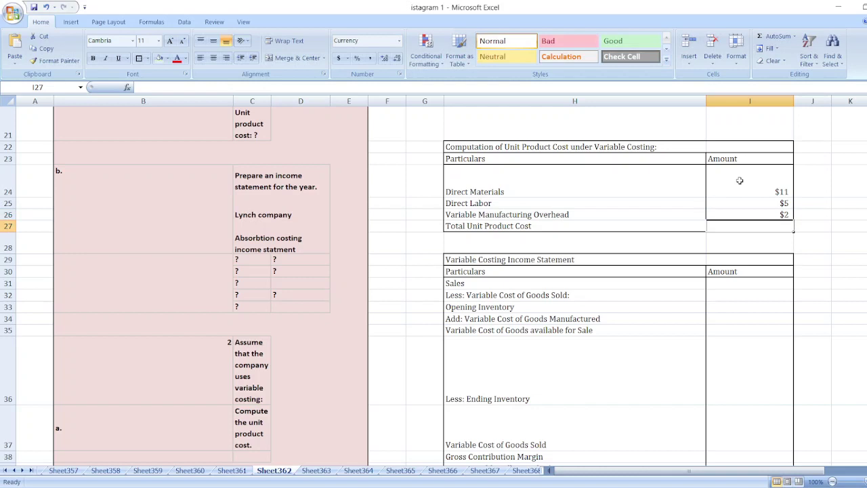
- Sum I24:I26 in I27 for an $18 variable unit product cost
type("=")
key("Up")
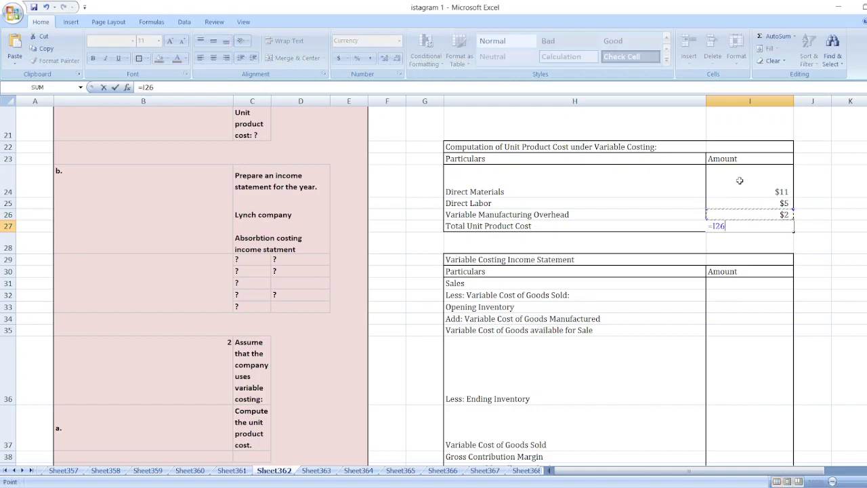
key("Up")
key("Up")
type("+")
key("Up")
key("Up")
type("+")
key("Up")
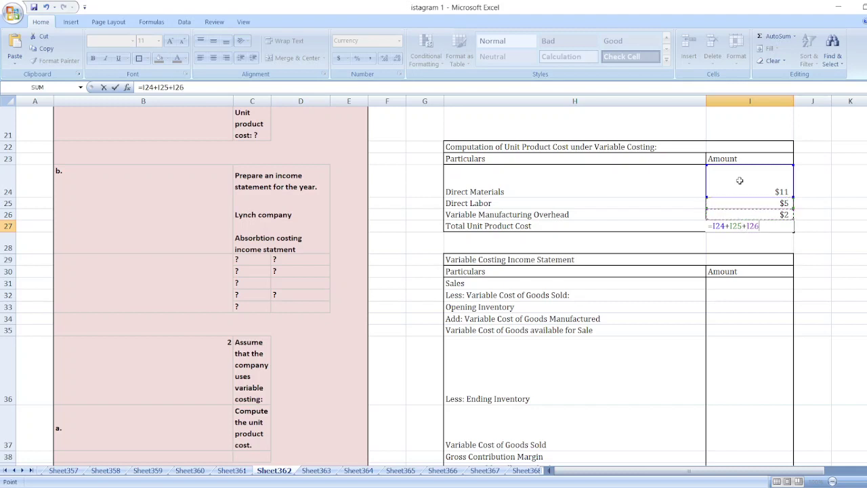
key("Return")
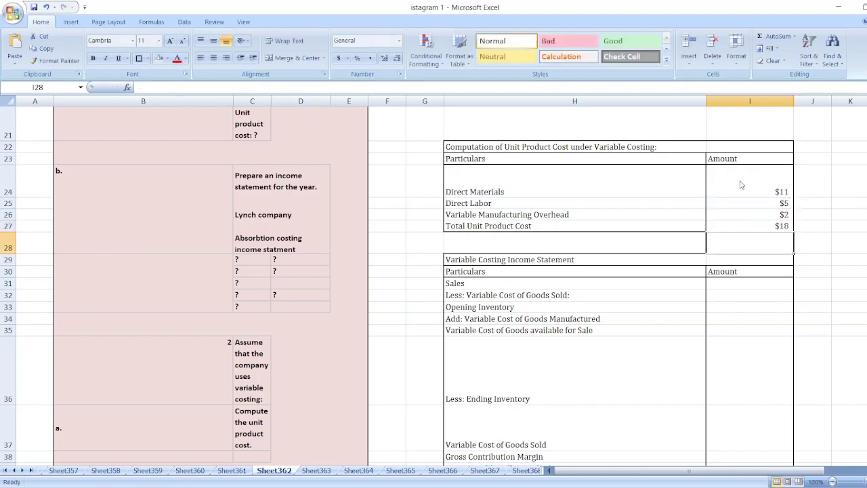
left_click(729, 283)
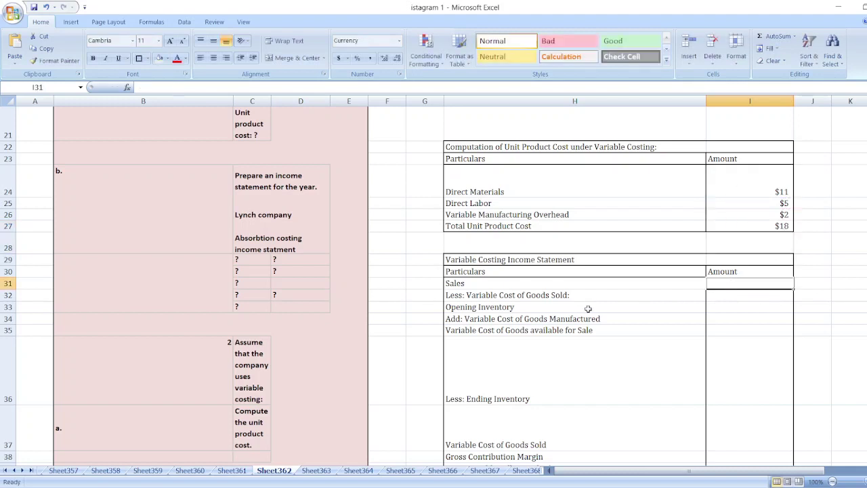
- Enter variable costing Sales as =18000*45 ($810,000) and opening inventory of 0
type("=")
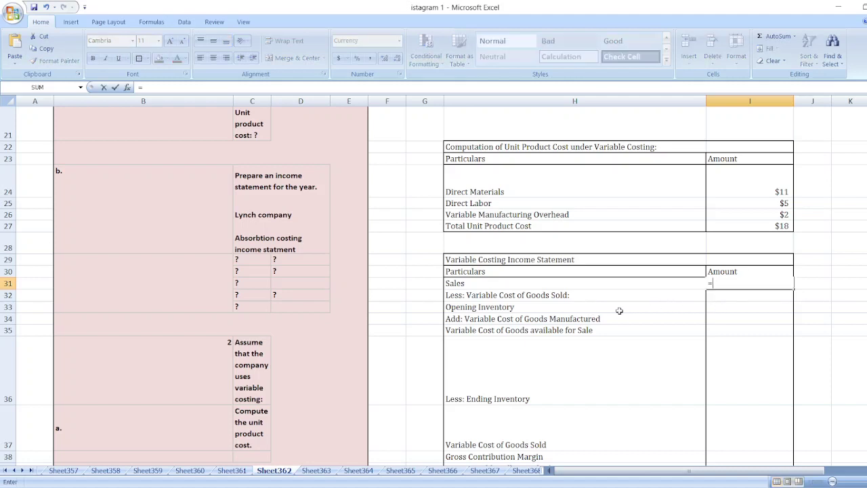
type("18000")
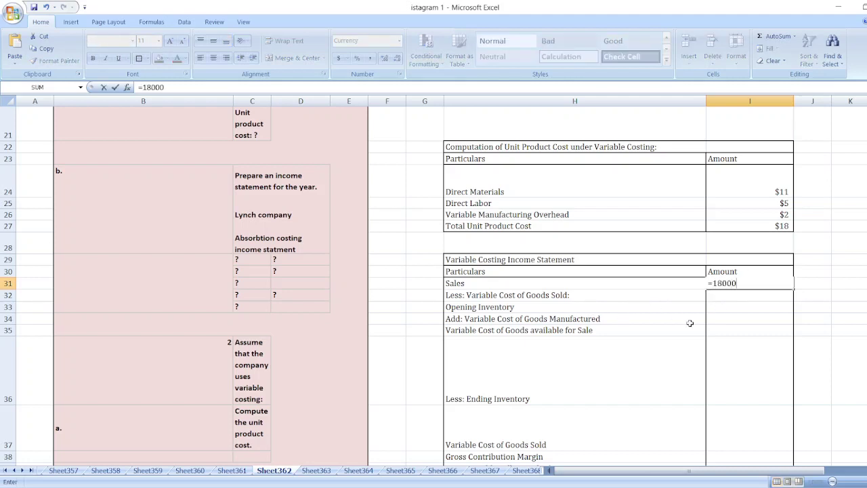
type("*")
scroll(434, 284, "up", 6)
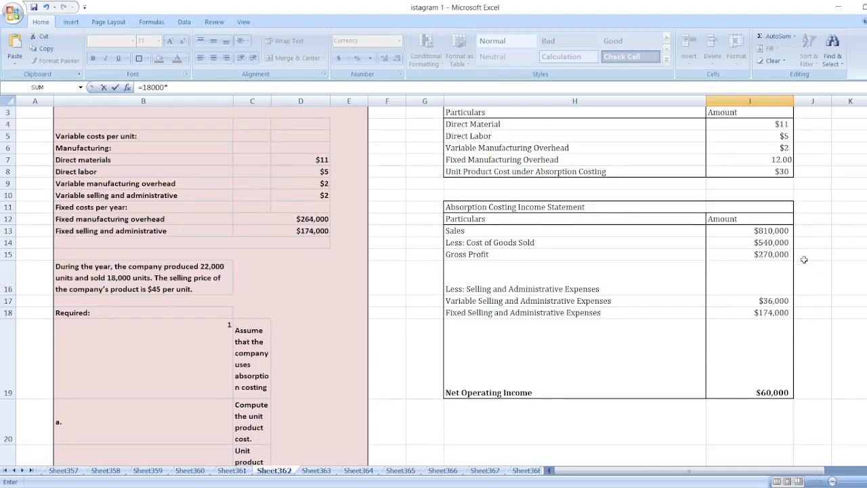
scroll(852, 306, "down", 6)
type("45")
key("Return")
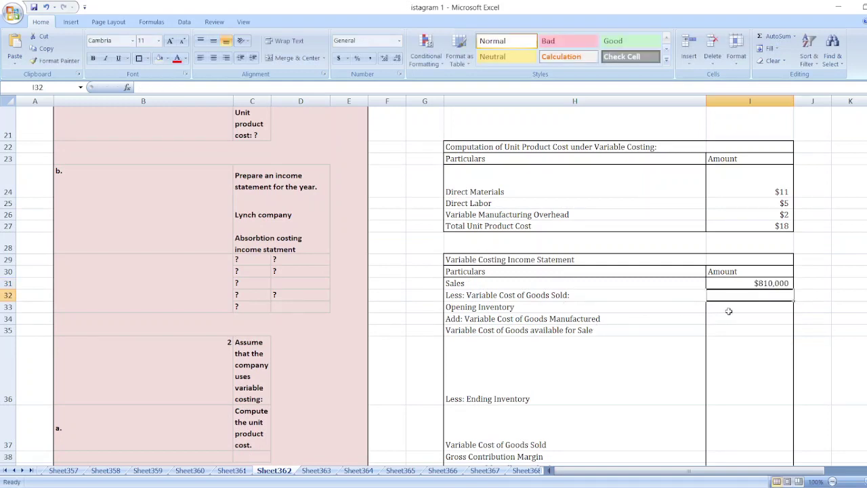
left_click(761, 306)
type("0")
key("Return")
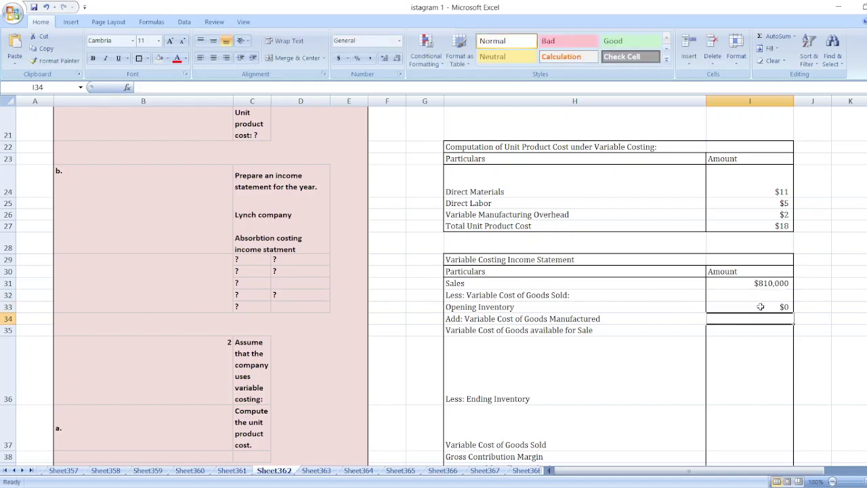
- Enter cost of goods manufactured =22000*18 and goods available for sale =I33+I34, both 396000
type("=")
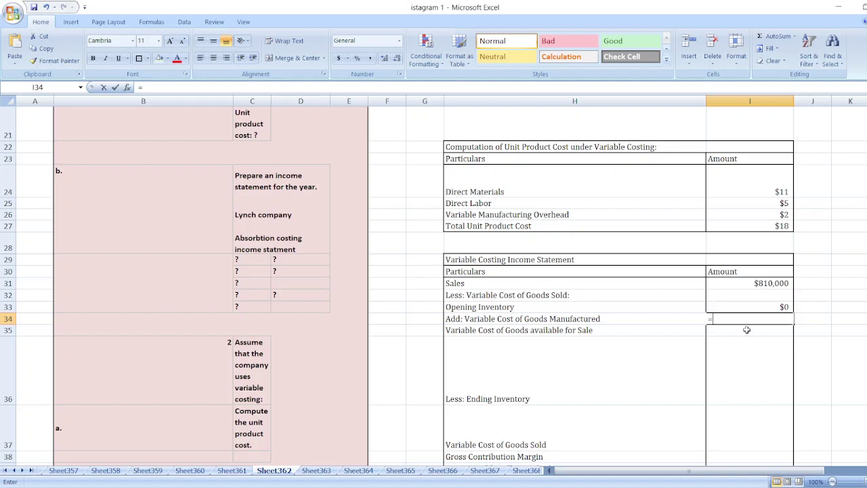
type("22000")
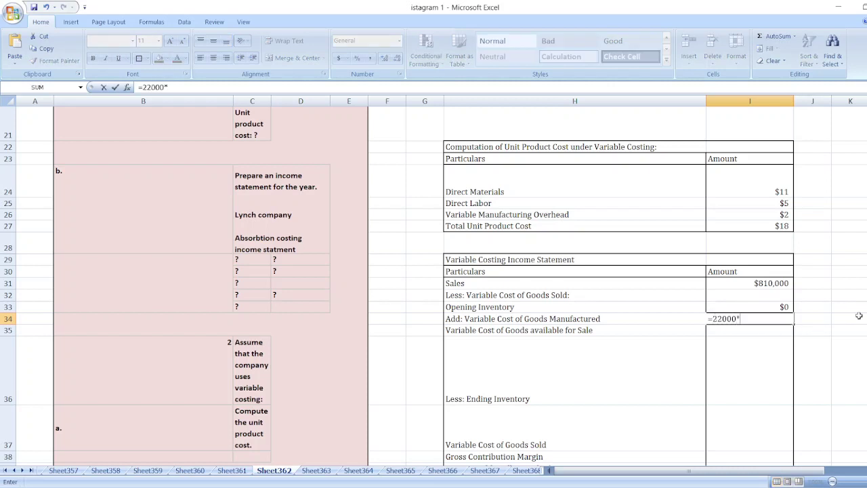
type("*18")
key("Return")
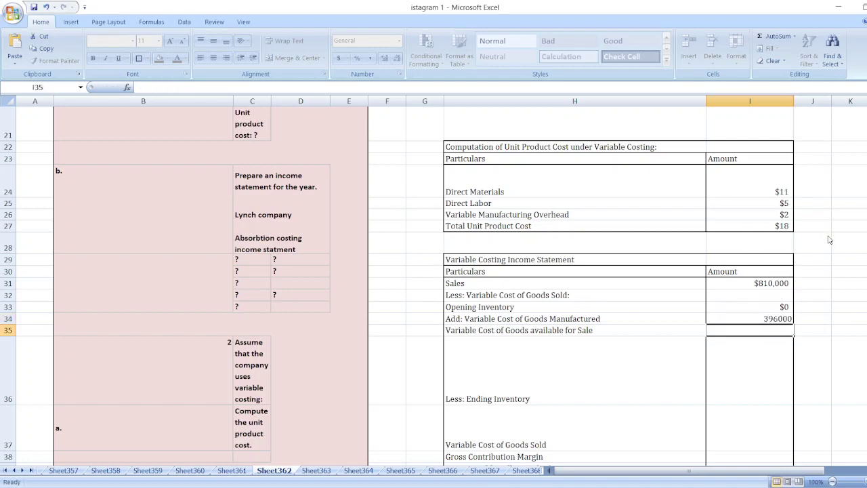
type("=")
key("Up")
key("Up")
type("+")
key("Up")
key("Return")
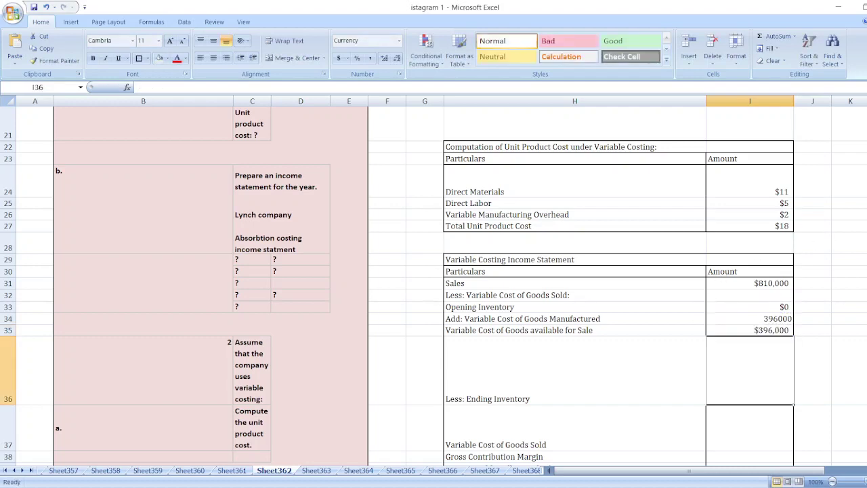
scroll(434, 284, "up", 2)
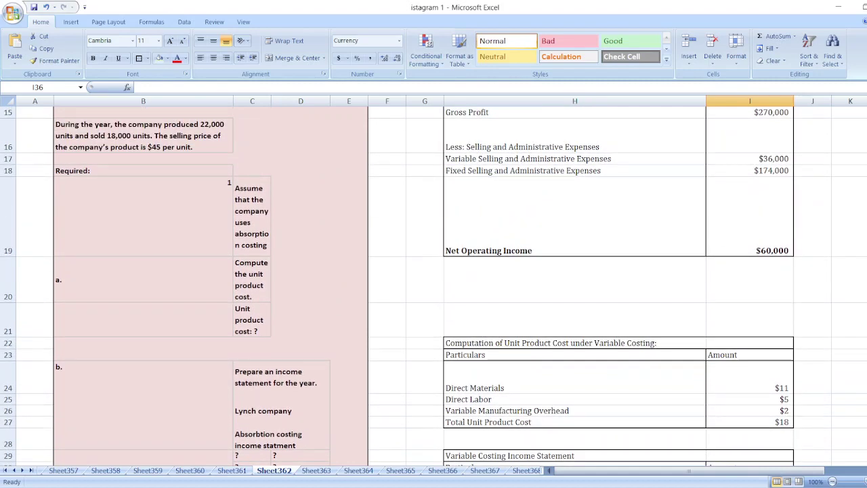
scroll(434, 285, "down", 2)
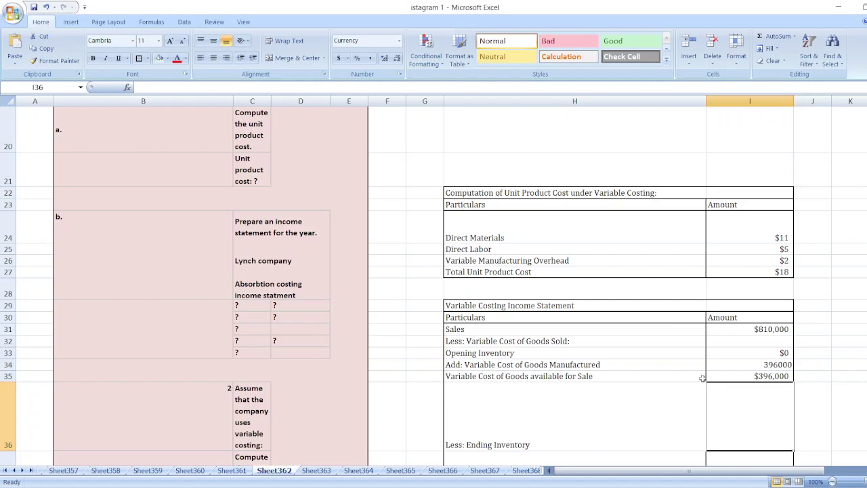
type("=(22")
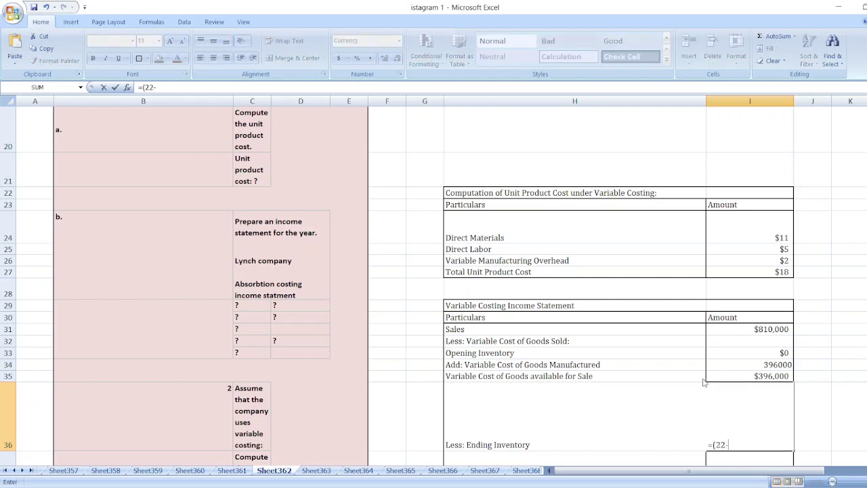
type("000-18000")
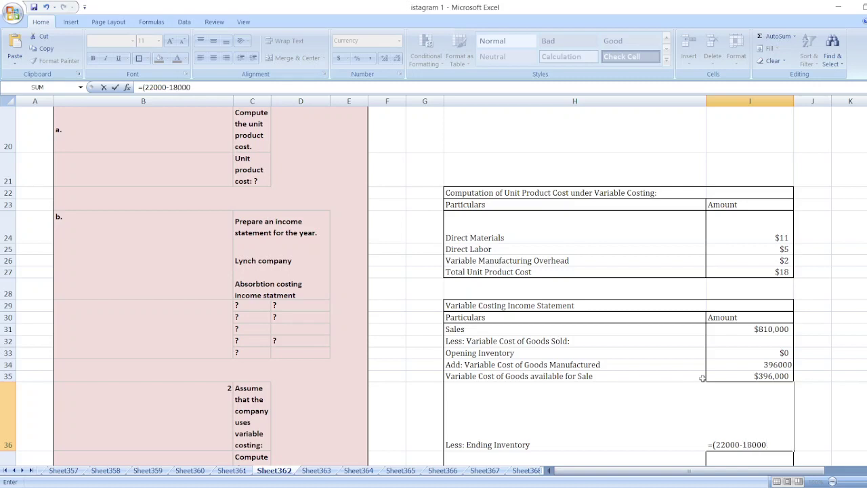
type(")*18")
key("Return")
- Compute variable cost of goods sold in I37 as =I35-I36, giving $324,000
type("=")
key("Up")
key("Up")
key("Up")
key("Down")
type("-")
key("Up")
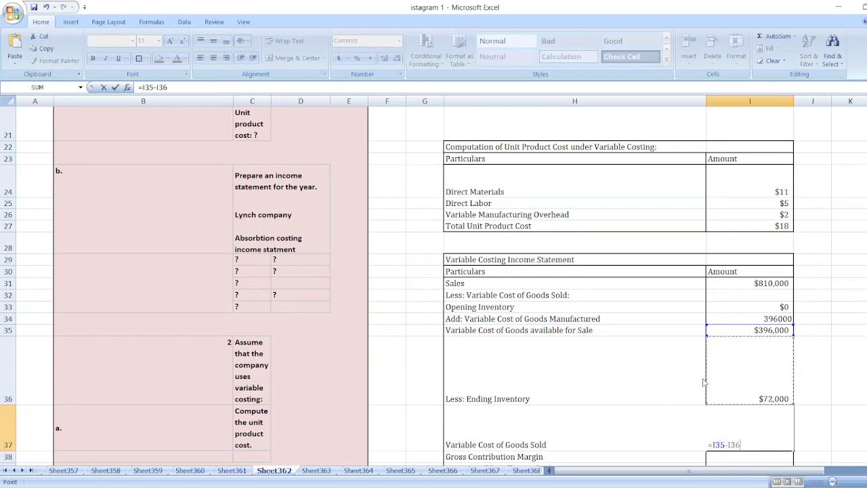
key("Return")
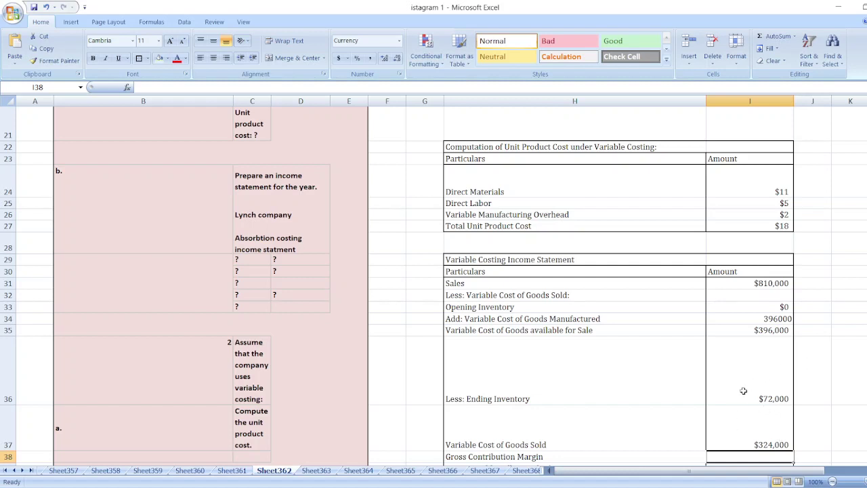
- Compute gross contribution margin in I38 as =I31-I37, giving $486,000
type("=")
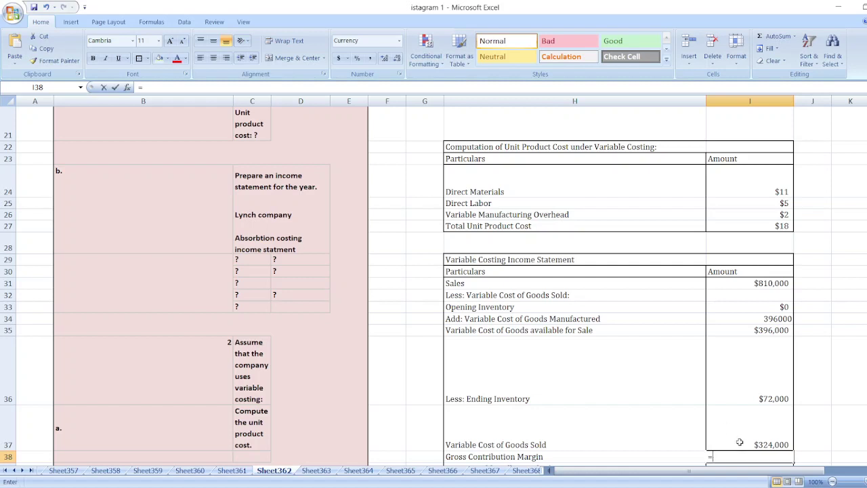
left_click(767, 282)
type("-")
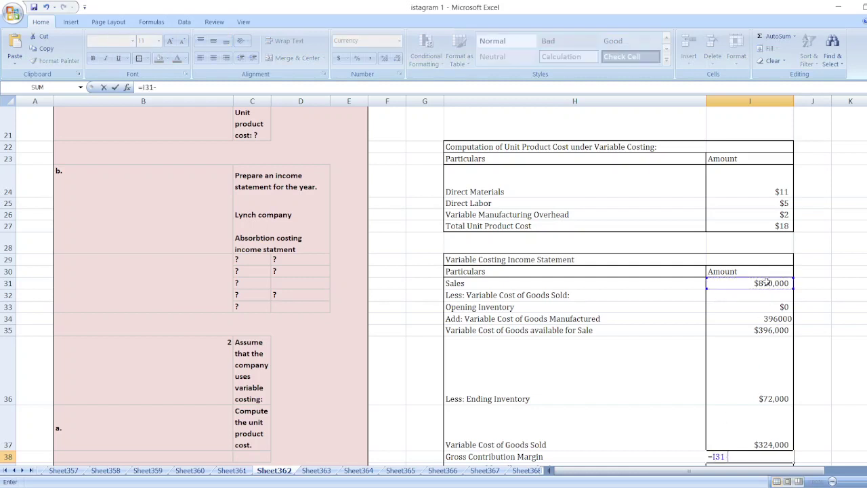
left_click(766, 432)
key("Return")
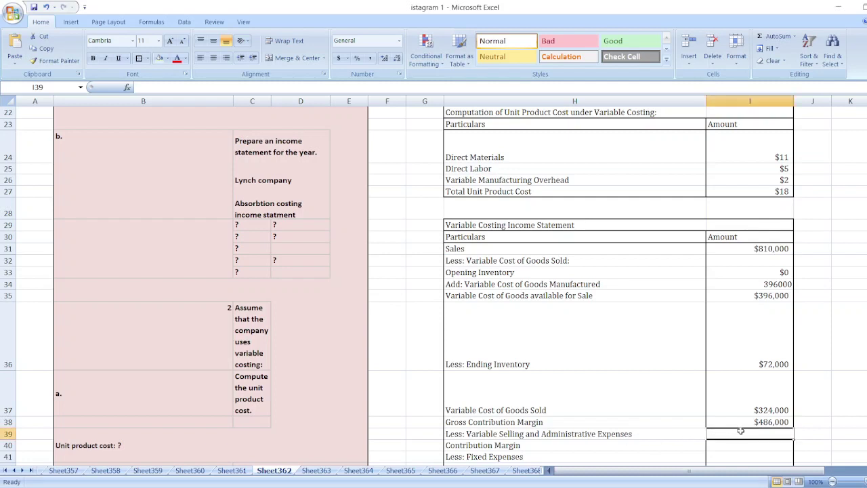
- Enter variable selling and administrative expenses in I39 as =18000*2 (36000)
type("=")
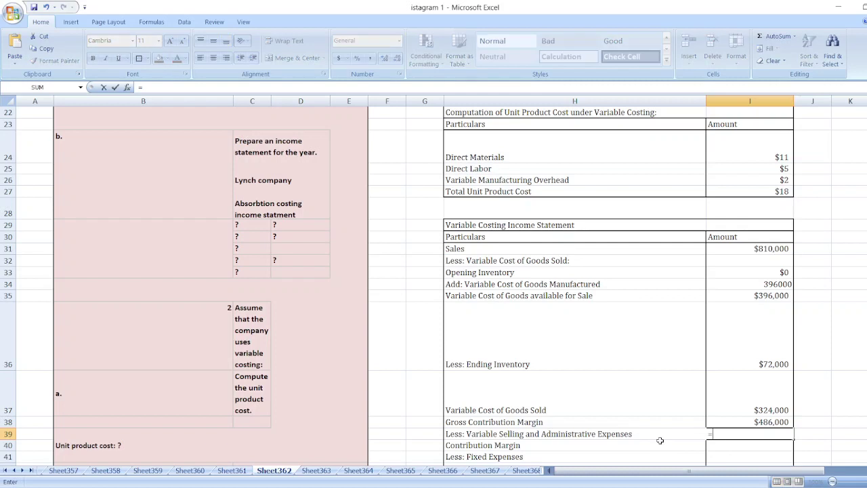
type("18000")
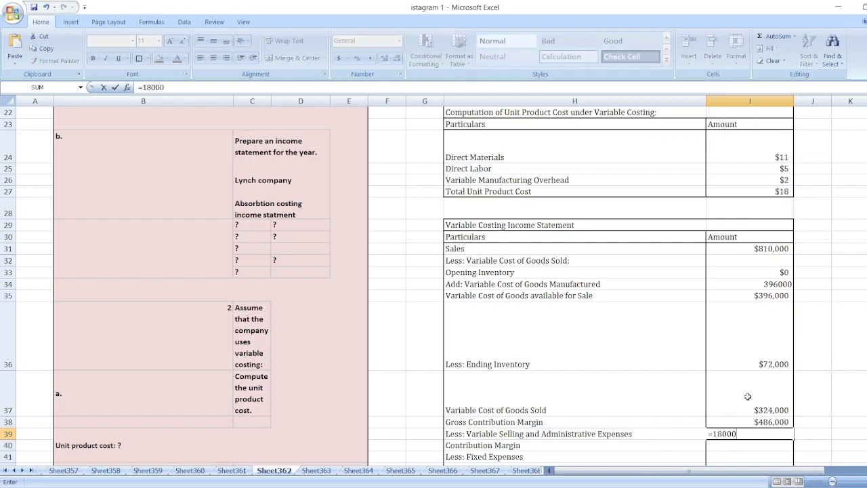
type("*")
scroll(739, 283, "up", 6)
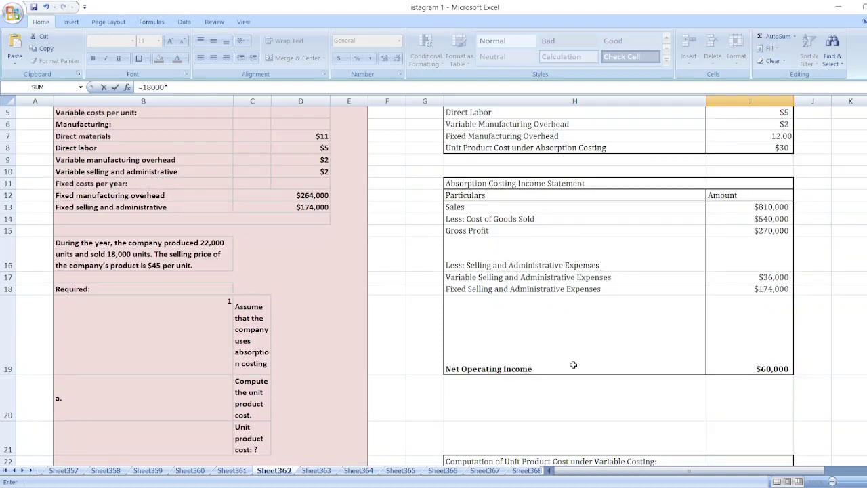
scroll(779, 418, "down", 6)
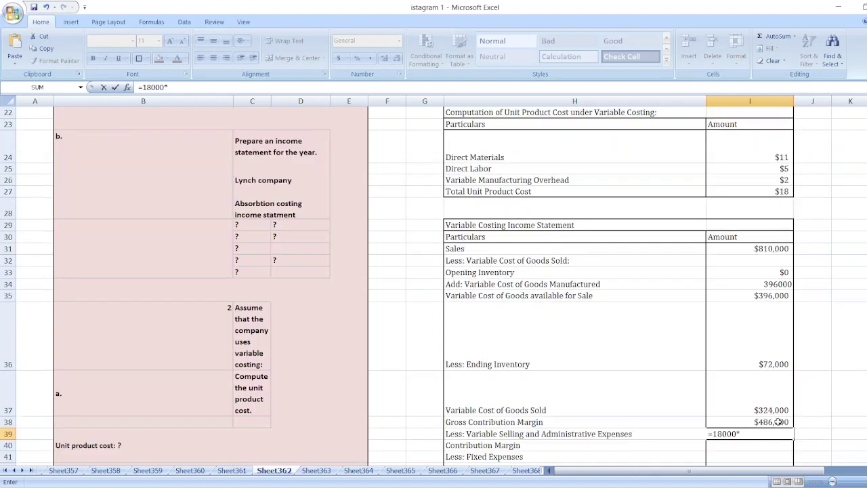
type("2")
key("Return")
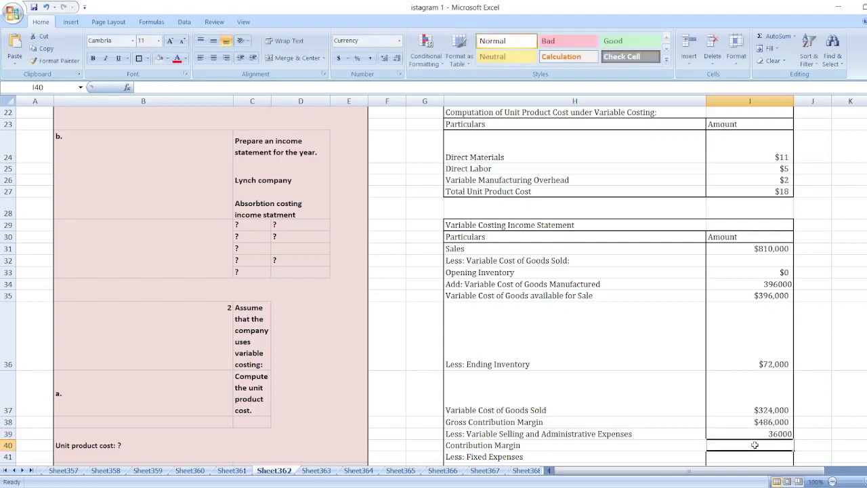
- Compute contribution margin in I40 as =I38-I39, giving $450,000
type("=")
key("Up")
key("Up")
type("-")
key("Up")
key("Return")
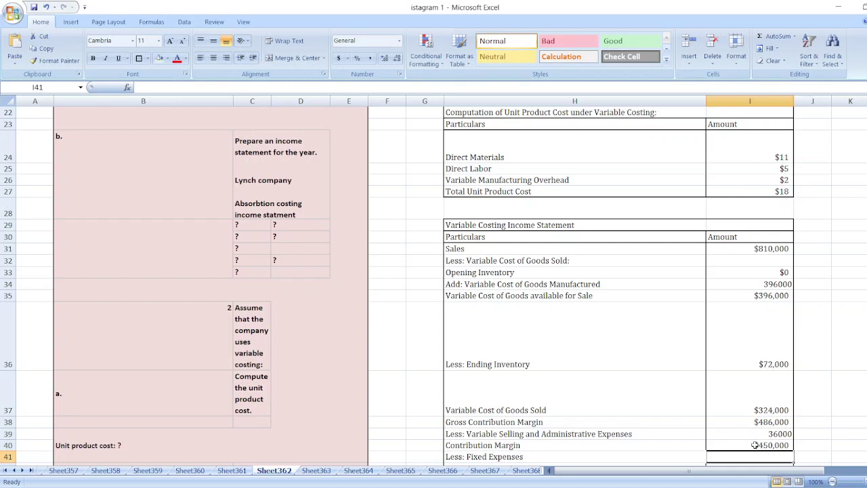
key("Return")
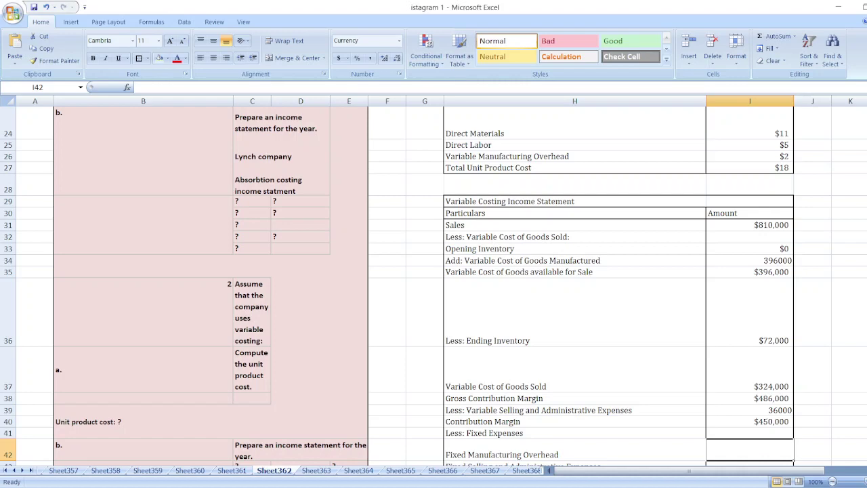
- Enter fixed manufacturing overhead of $264,000 and fixed selling and administrative expenses of $174,000
scroll(433, 281, "up", 6)
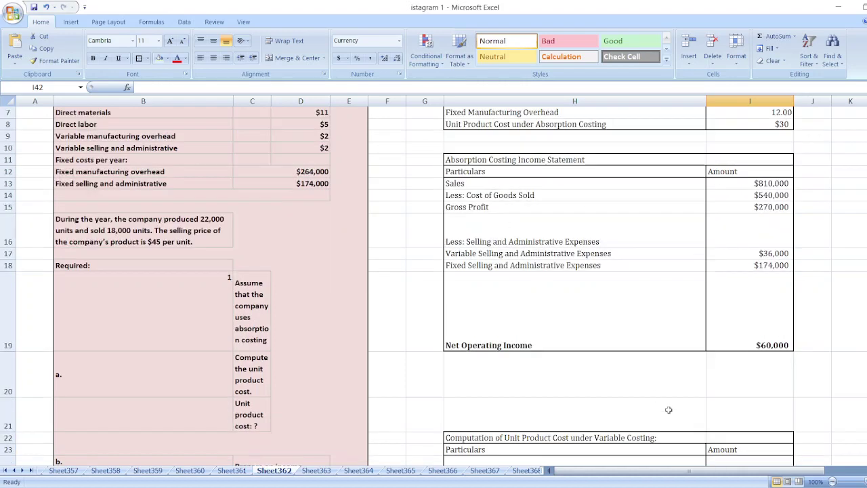
scroll(610, 281, "down", 6)
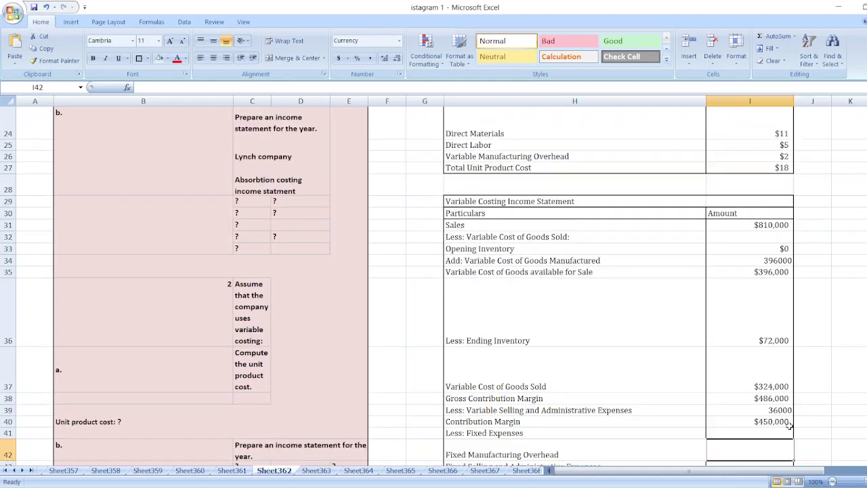
type("$264,000")
key("Return")
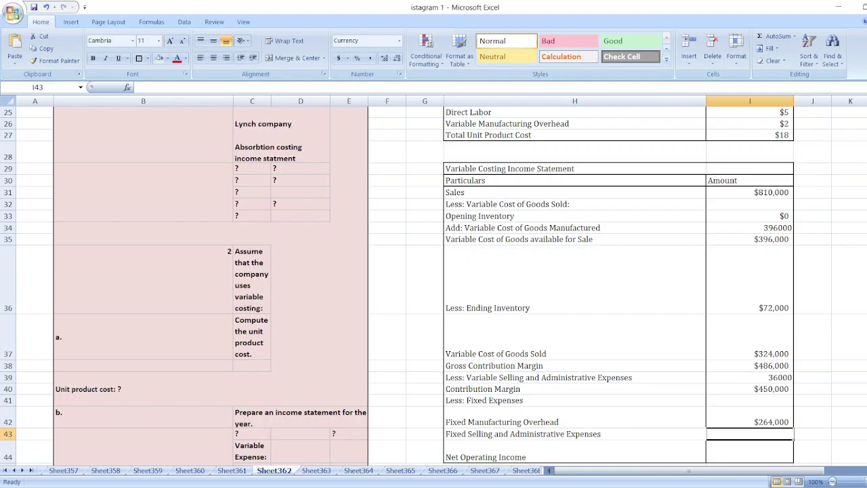
scroll(433, 281, "up", 5)
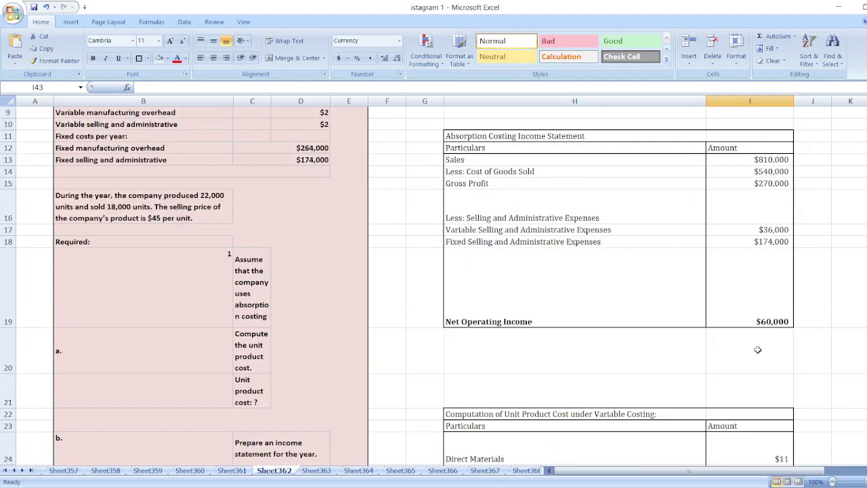
scroll(810, 412, "down", 5)
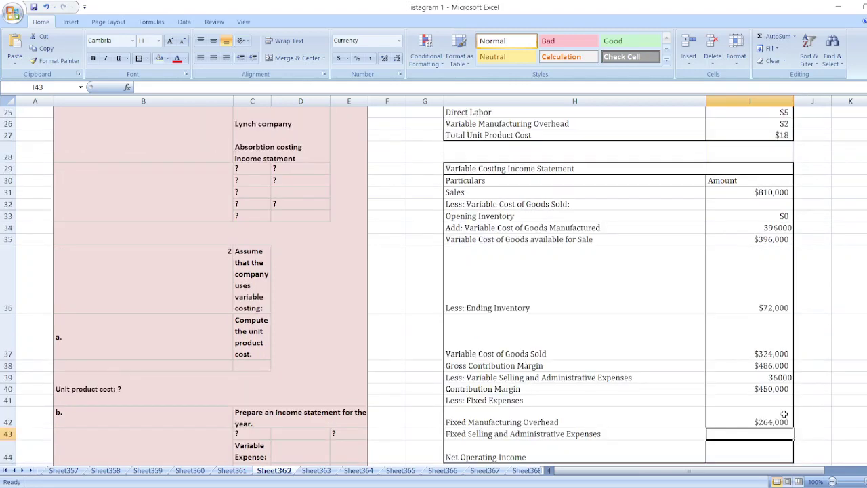
type("$174,000")
key("Return")
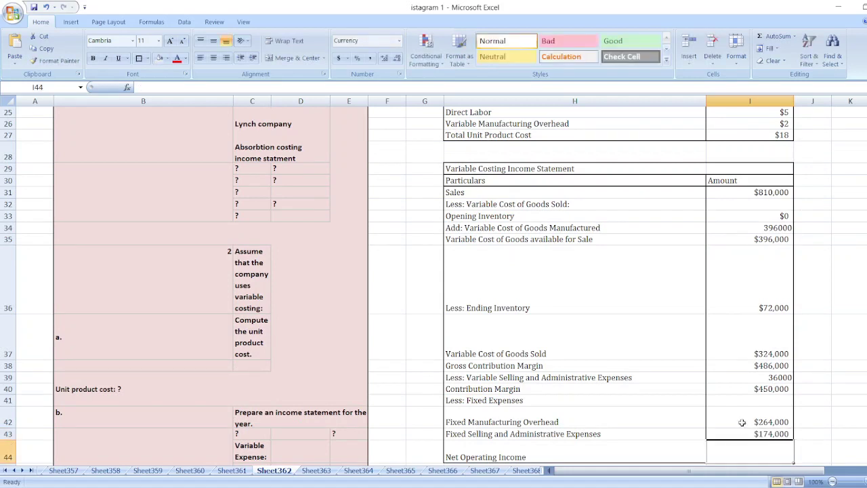
- Compute net operating income as contribution margin minus both fixed expenses, giving $12,000
type("=")
key("Up")
key("Up")
key("Up")
key("Up")
type("-")
key("Up")
key("Up")
type("-")
key("Up")
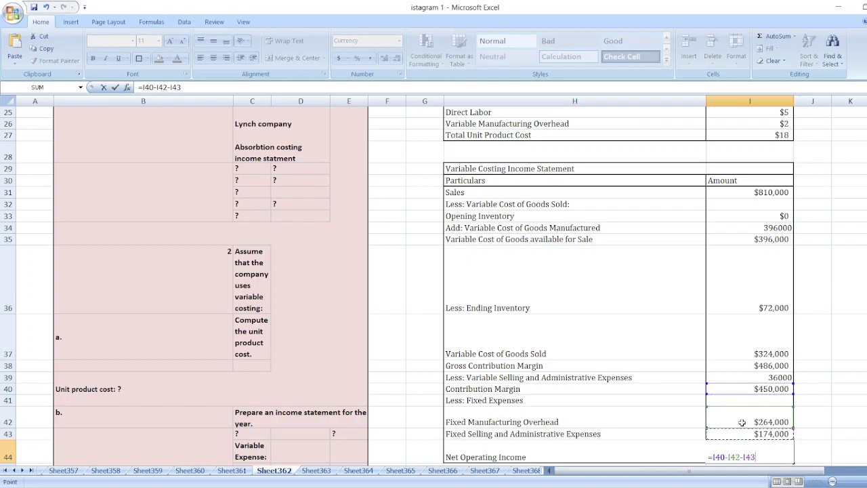
key("Return")
- Make the Net Operating Income label and its $12,000 result bold
left_click(672, 434)
key("Down")
left_click(638, 431)
key("shift+Right")
key("ctrl+b")
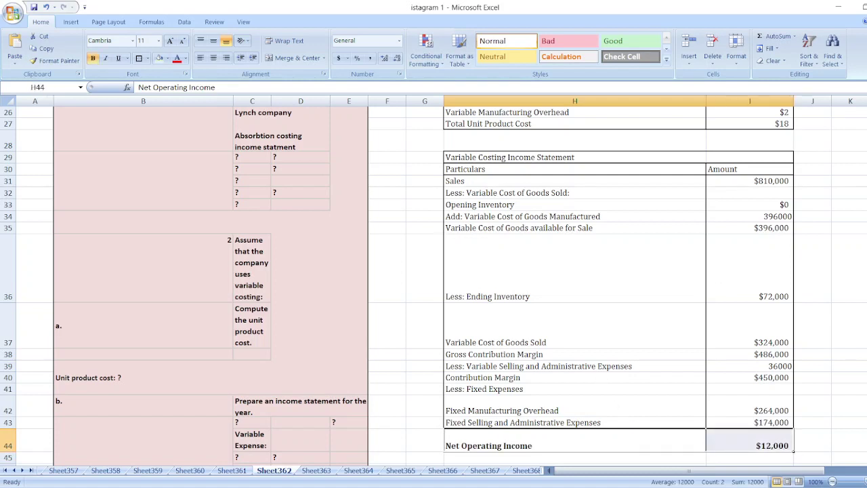
scroll(574, 285, "up", 5)
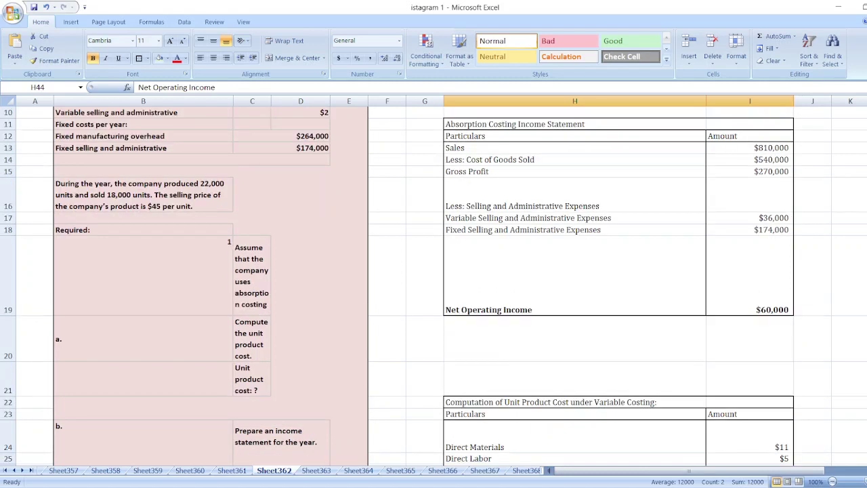